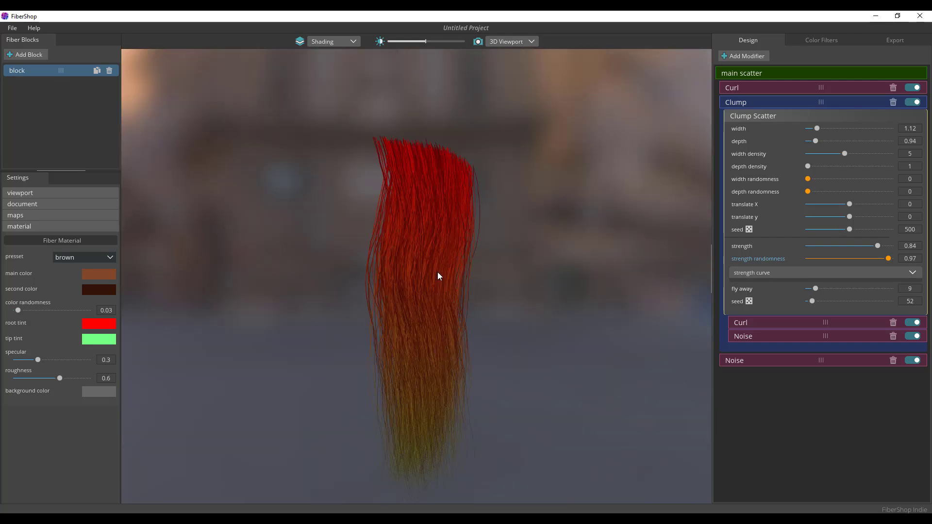
# Set the Clump Scatter width to 0.01 and toggle the Clump modifier off and on to compare the strands
pyautogui.moveTo(817, 128); pyautogui.dragTo(785, 124)
pyautogui.moveTo(655, 272); pyautogui.dragTo(545, 301)
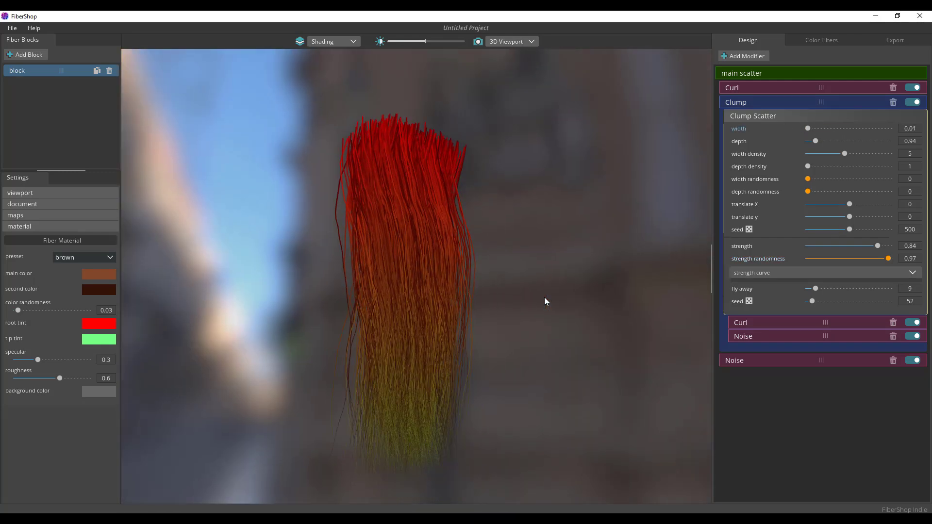
pyautogui.click(910, 102)
pyautogui.click(911, 101)
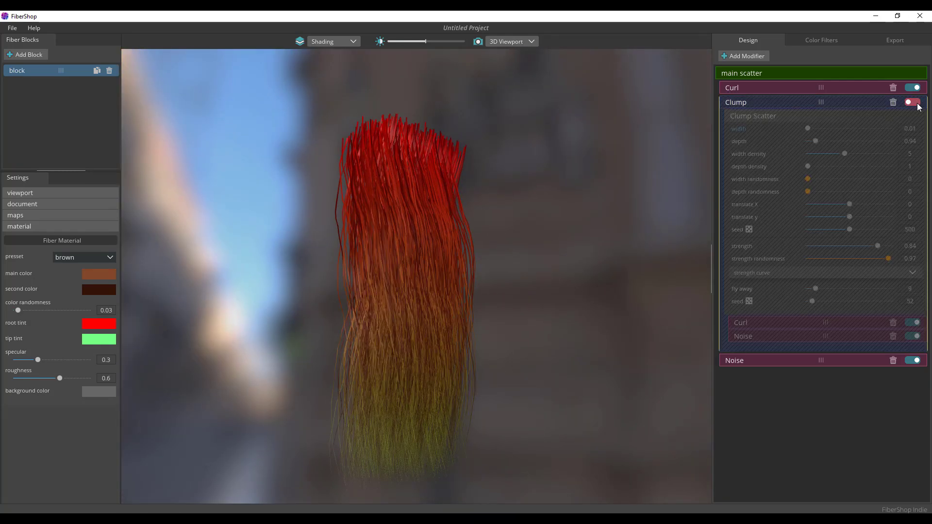
# Set the scale of the Curl modifier directly under the main scatter to 0.2 and increase its length
pyautogui.click(723, 102)
pyautogui.click(730, 87)
pyautogui.moveTo(572, 175); pyautogui.dragTo(505, 160)
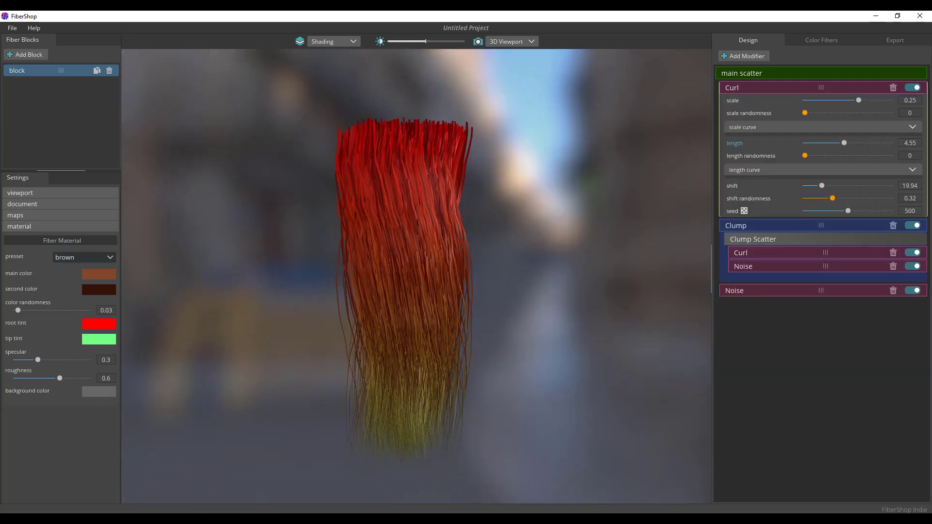
pyautogui.moveTo(858, 100)
pyautogui.mouseDown()
pyautogui.moveTo(897, 101)
pyautogui.moveTo(848, 100)
pyautogui.mouseUp()
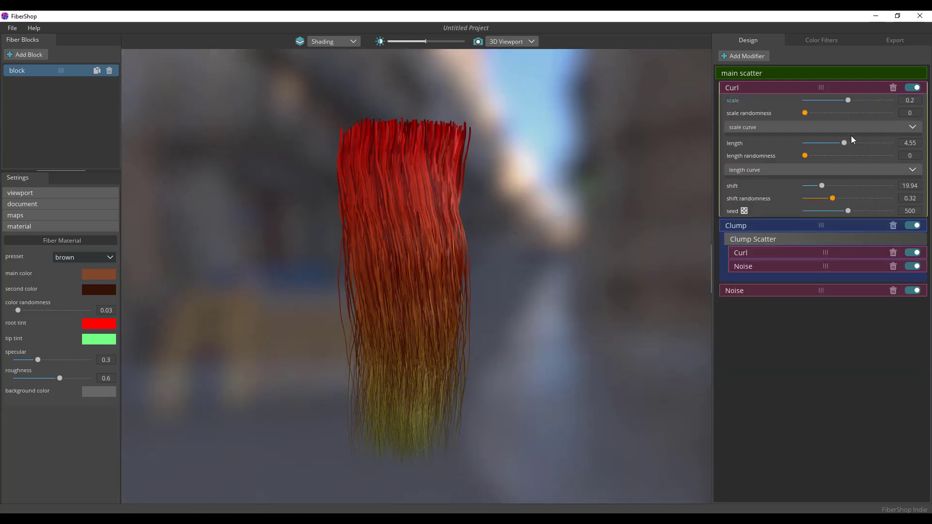
pyautogui.moveTo(844, 143); pyautogui.dragTo(866, 142)
# Choose a different color preset for the fiber material
pyautogui.moveTo(558, 272); pyautogui.dragTo(491, 302)
pyautogui.click(100, 257)
pyautogui.click(71, 312)
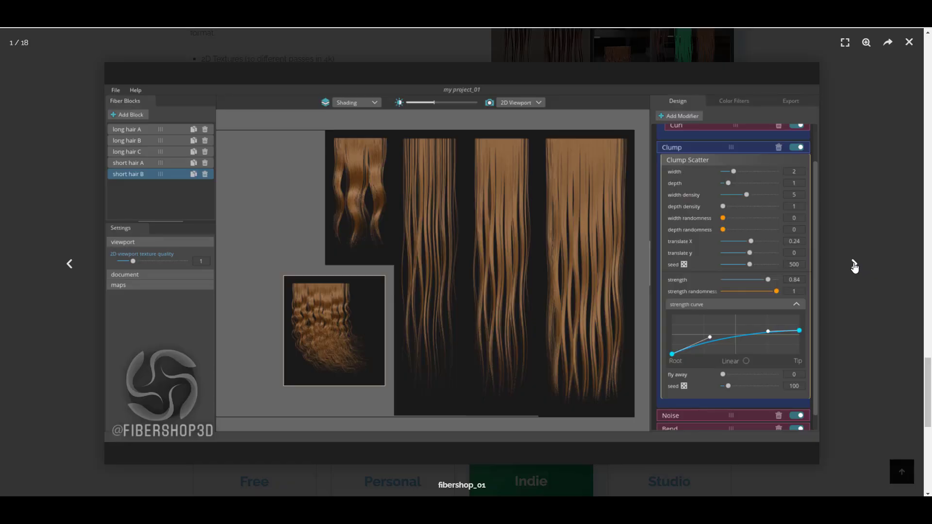
# Switch to the FiberShop website and look through its screenshot gallery, from the first image past the tenth
pyautogui.click(854, 267)
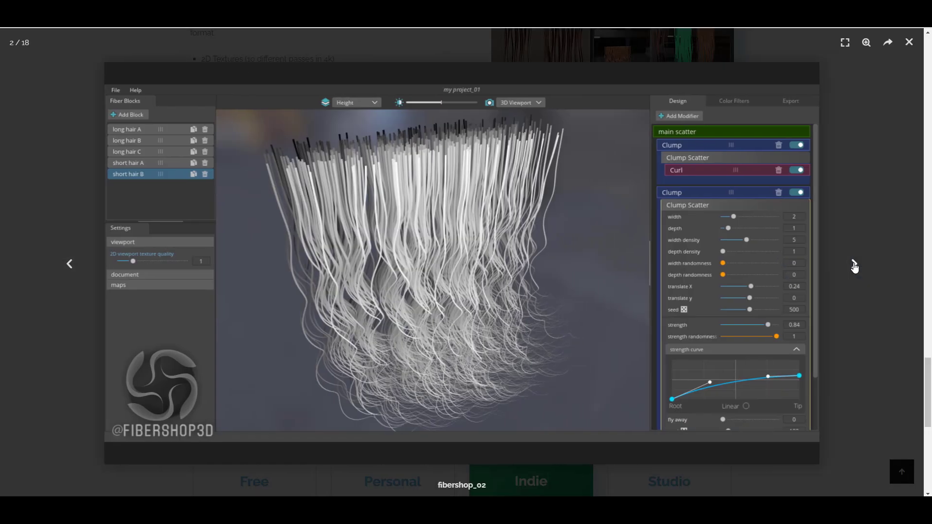
pyautogui.click(854, 266)
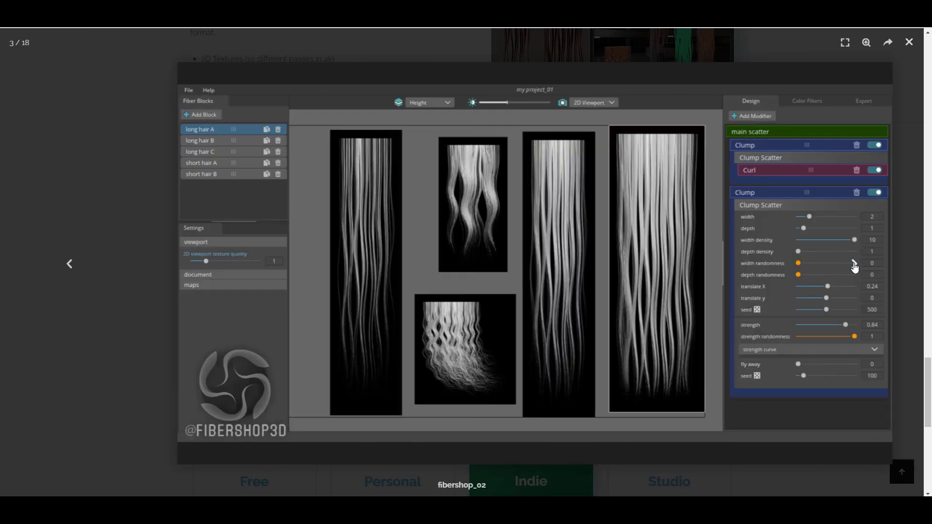
pyautogui.click(854, 266)
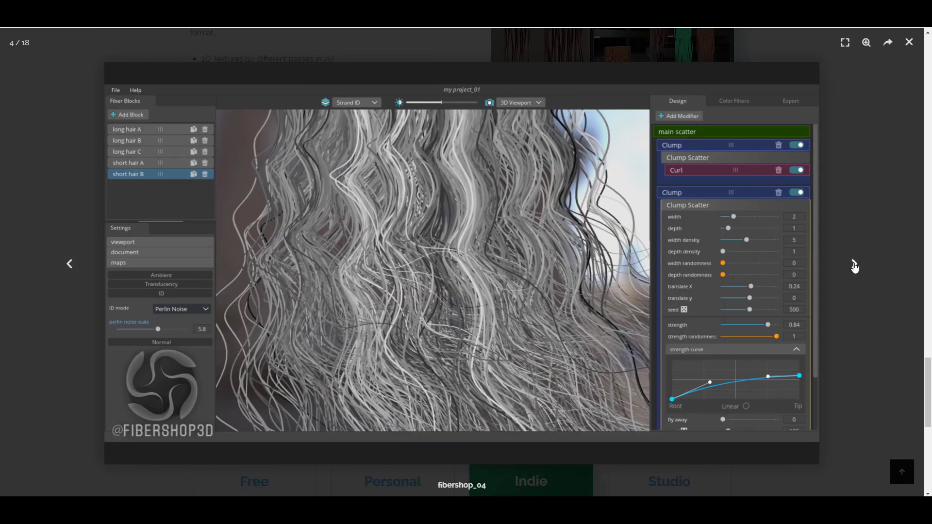
pyautogui.click(855, 267)
pyautogui.click(854, 267)
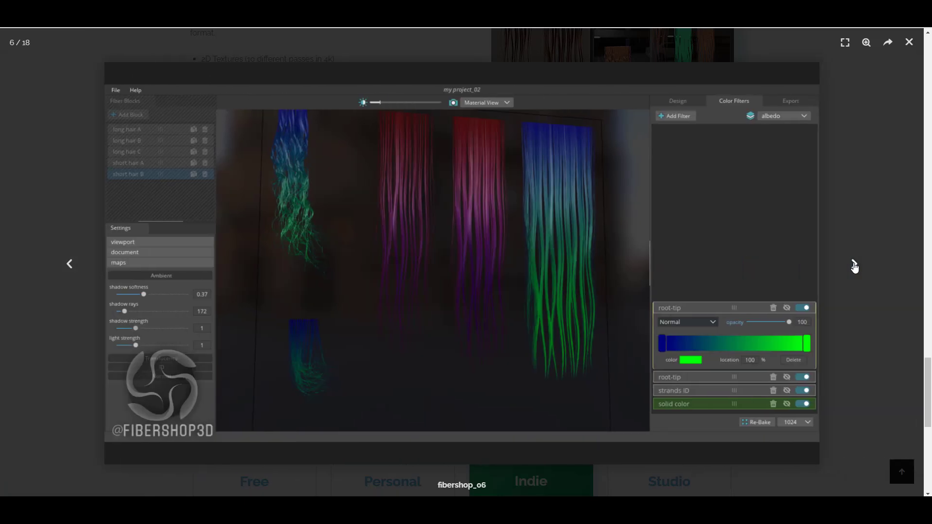
pyautogui.click(855, 266)
pyautogui.click(855, 266)
pyautogui.click(854, 266)
pyautogui.click(854, 267)
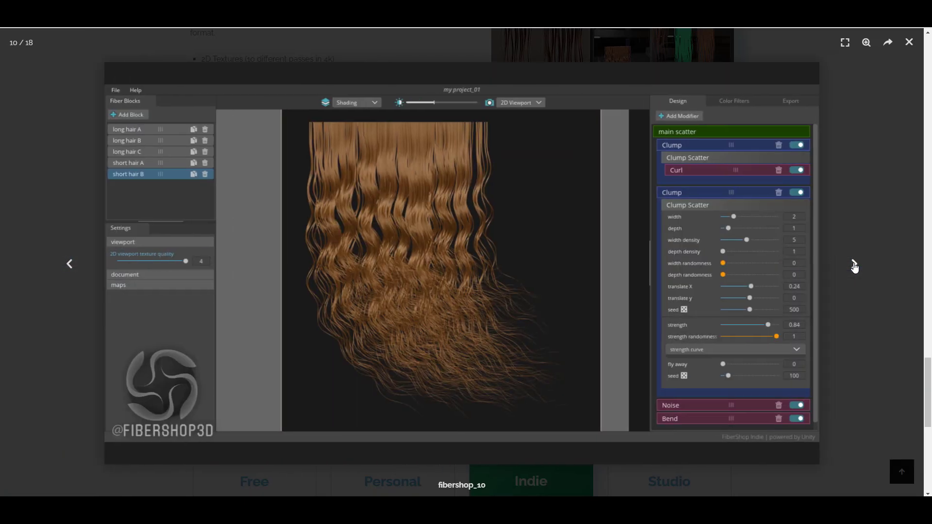
pyautogui.click(854, 267)
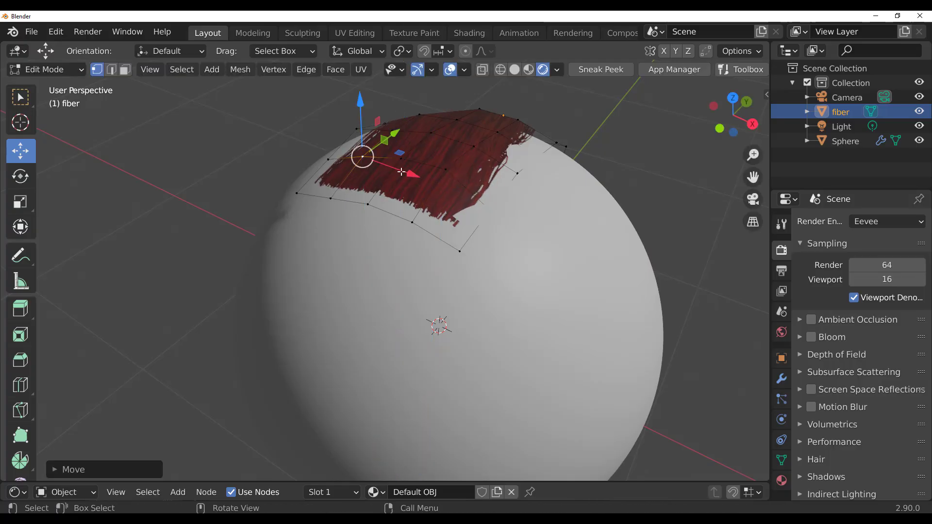
# In Blender, try adding a loop cut to the fiber hair card and return to Object Mode
pyautogui.moveTo(401, 171); pyautogui.dragTo(485, 324, button='middle')
pyautogui.hotkey('ctrl', 'r')
pyautogui.click(311, 246)
pyautogui.press('Tab')
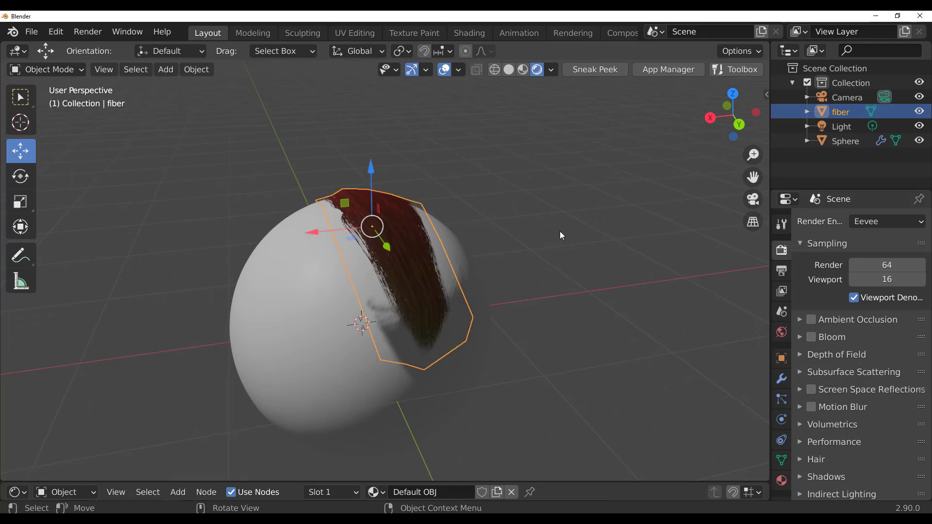
# Select the scene light and move it closer to the sphere carrying the hair card
pyautogui.moveTo(561, 235); pyautogui.dragTo(296, 291, button='middle')
pyautogui.scroll(-6, 295, 291)
pyautogui.click(301, 294)
pyautogui.press('g')
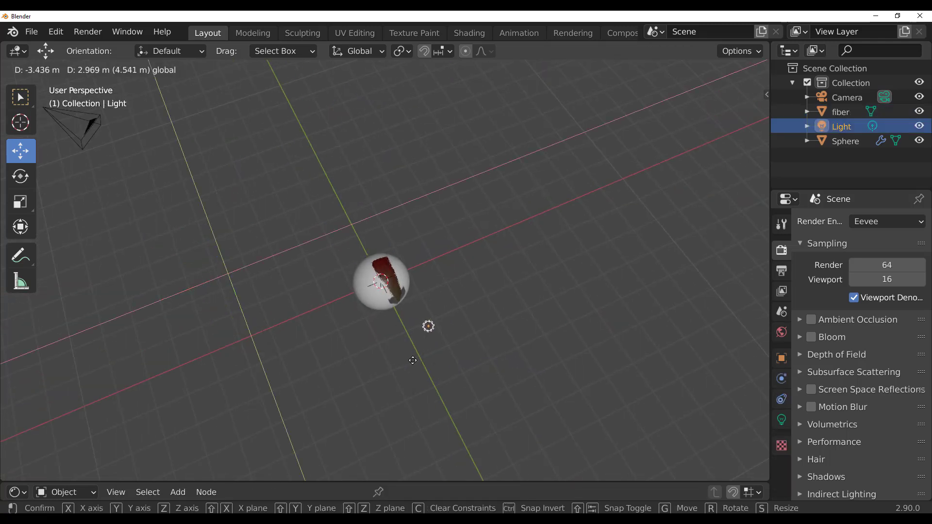
pyautogui.click(428, 324)
# Duplicate the fiber hair card on the sphere
pyautogui.scroll(8, 416, 250)
pyautogui.click(417, 242)
pyautogui.hotkey('shift', 'd')
pyautogui.press('Escape')
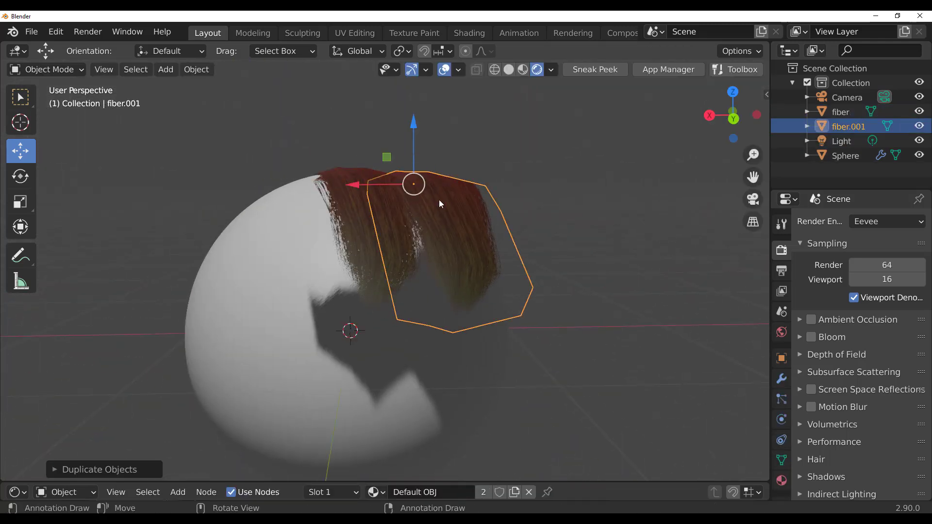
# Rotate the duplicated hair card and move it along the sphere so it overlaps the original card's edge
pyautogui.hotkey('shift', 'space')
pyautogui.press('r')
pyautogui.moveTo(413, 150); pyautogui.dragTo(461, 216)
pyautogui.hotkey('shift', 'space')
pyautogui.press('g')
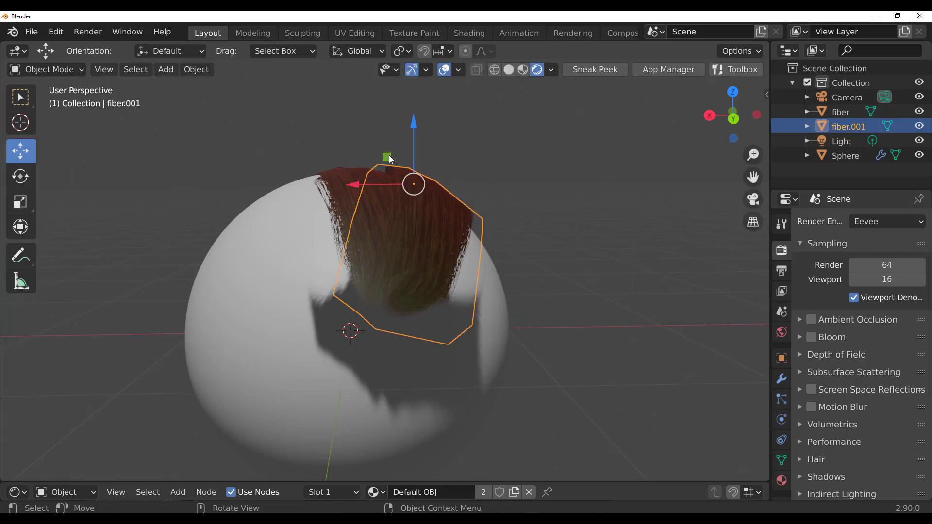
pyautogui.moveTo(413, 183); pyautogui.dragTo(431, 199)
# Duplicate the original fiber card again, rotating and moving the new copy
pyautogui.click(357, 180)
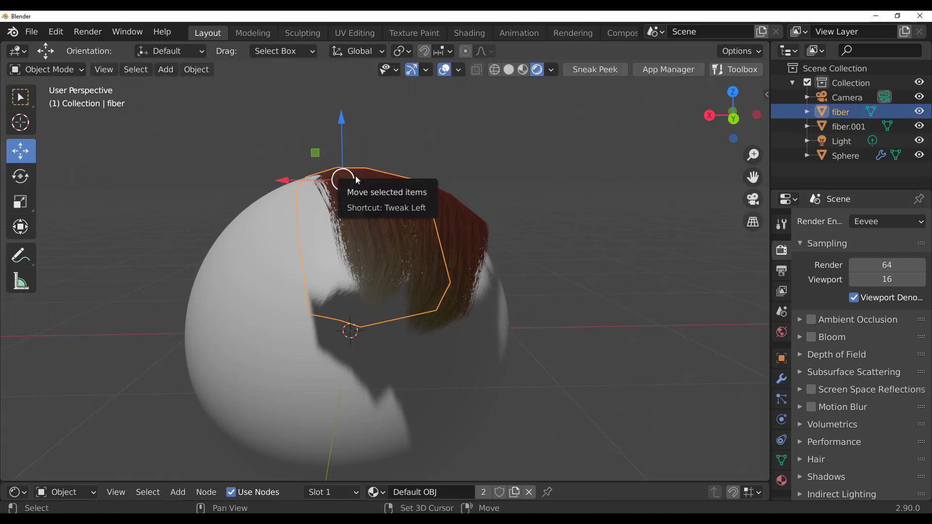
pyautogui.hotkey('shift', 'd')
pyautogui.press('r')
pyautogui.press('g')
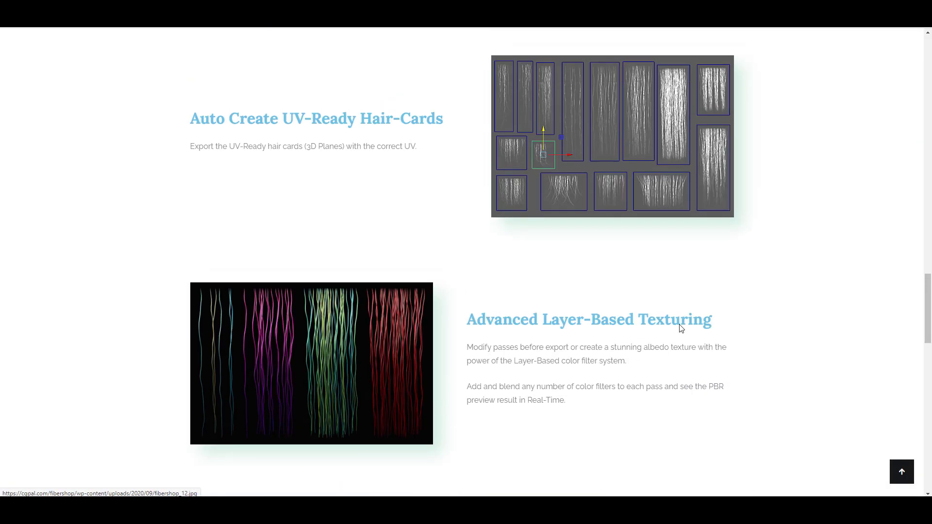
# On the FiberShop website, examine the feature sections on real-time pass previews, unlimited blocks, 4K pass export and ambient occlusion
pyautogui.scroll(20, 679, 325)
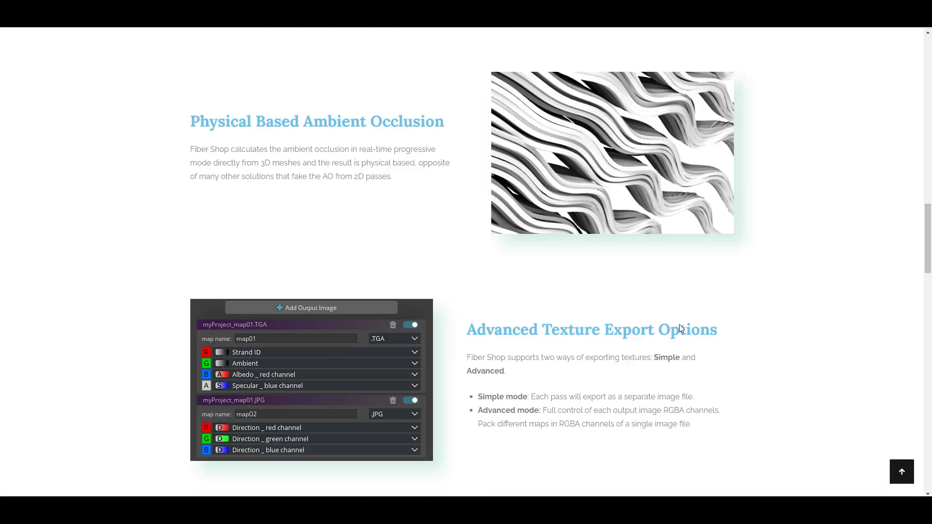
pyautogui.scroll(-10, 679, 326)
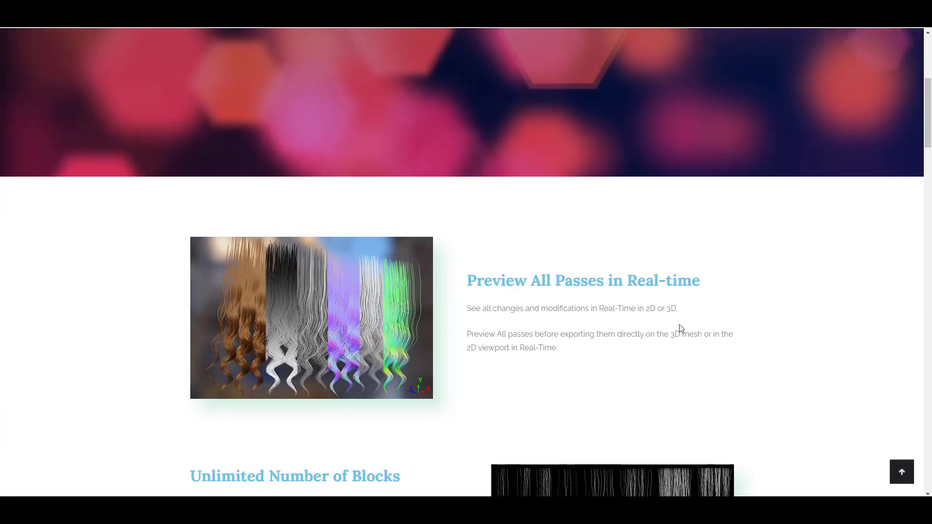
pyautogui.scroll(-2, 680, 324)
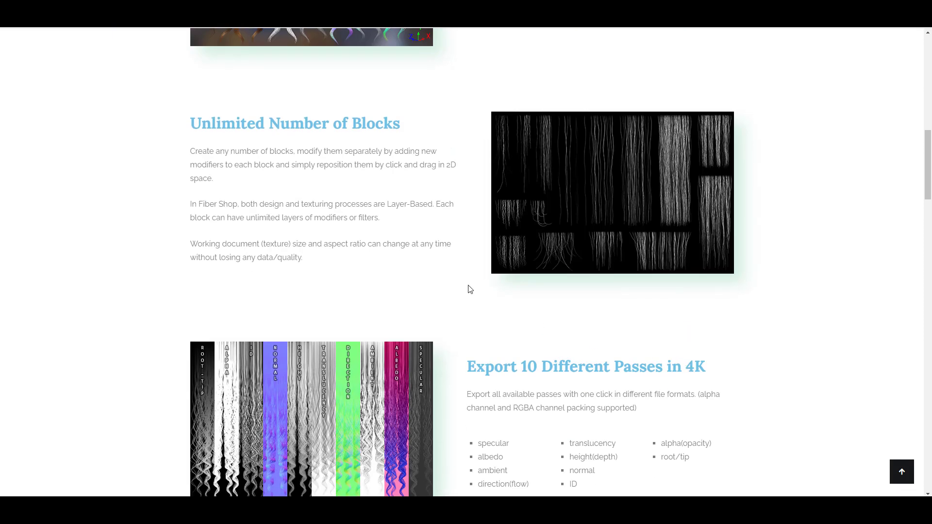
pyautogui.scroll(6, 470, 289)
pyautogui.scroll(-3, 470, 289)
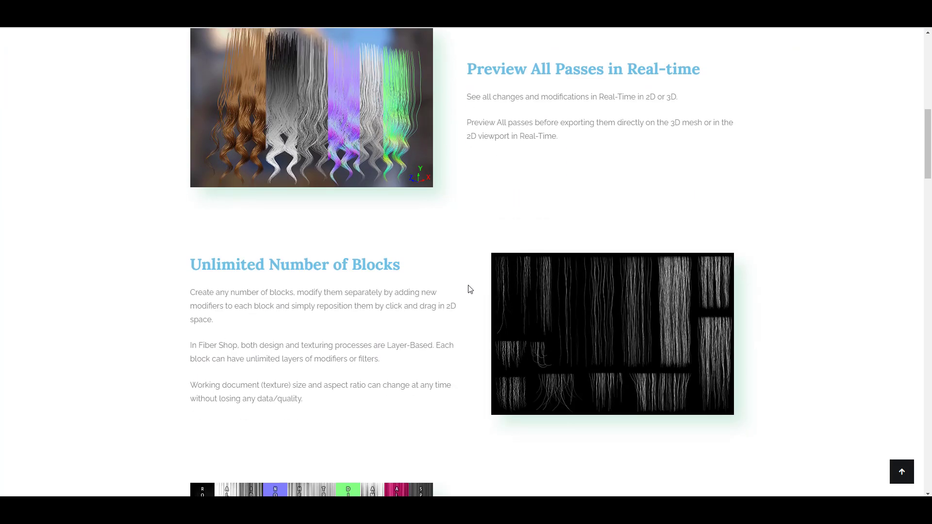
pyautogui.scroll(-4, 469, 290)
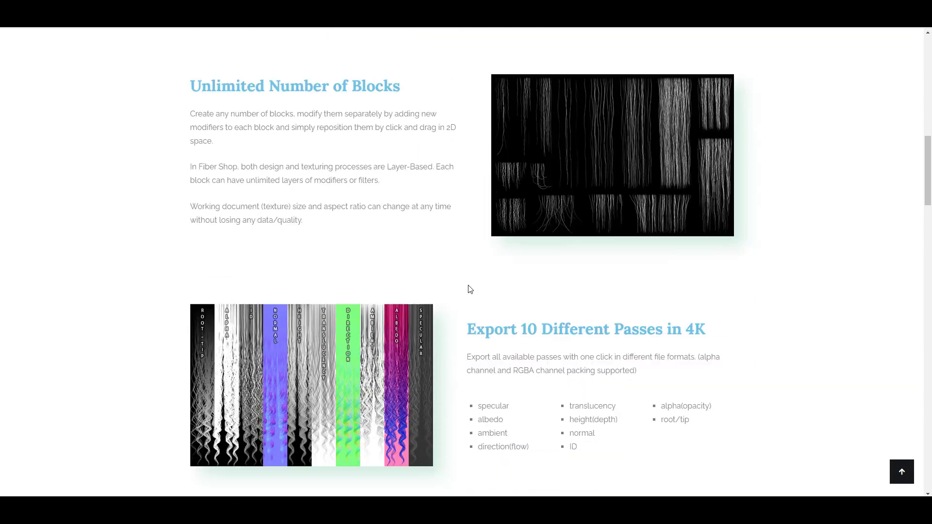
pyautogui.scroll(-2, 469, 290)
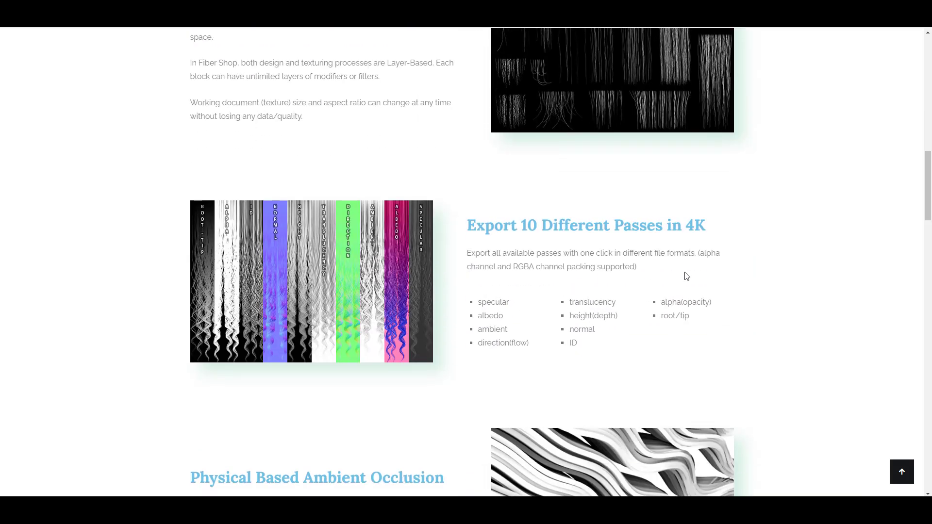
pyautogui.scroll(-6, 381, 333)
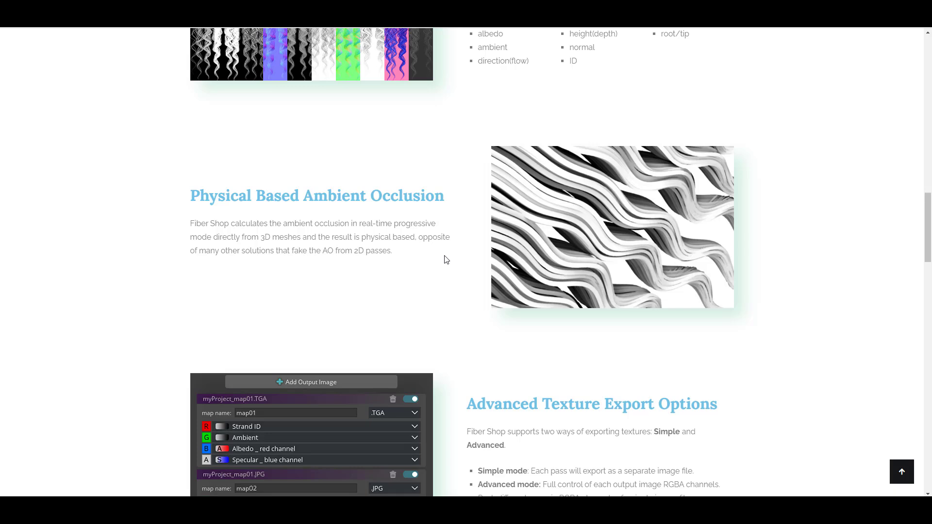
# Check the FiberShop v0.4 download page and examine the feature sections on UV-ready hair-cards, layer-based texturing and software export
pyautogui.click(229, 14)
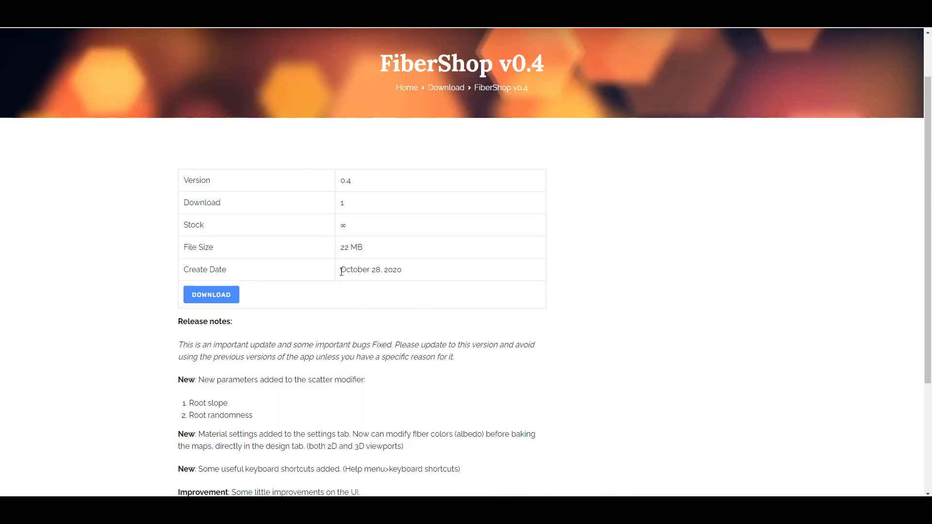
pyautogui.hotkey('alt', 'Left')
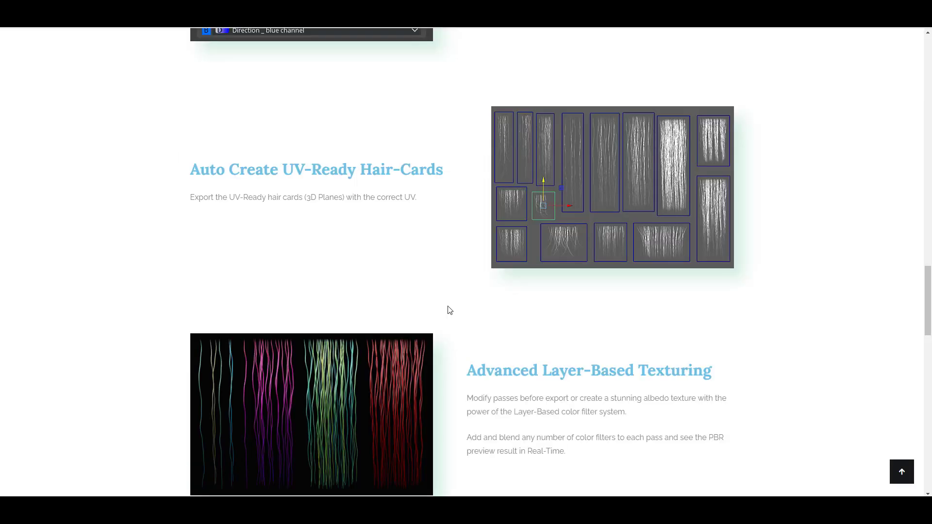
pyautogui.scroll(8, 382, 203)
pyautogui.scroll(-14, 382, 203)
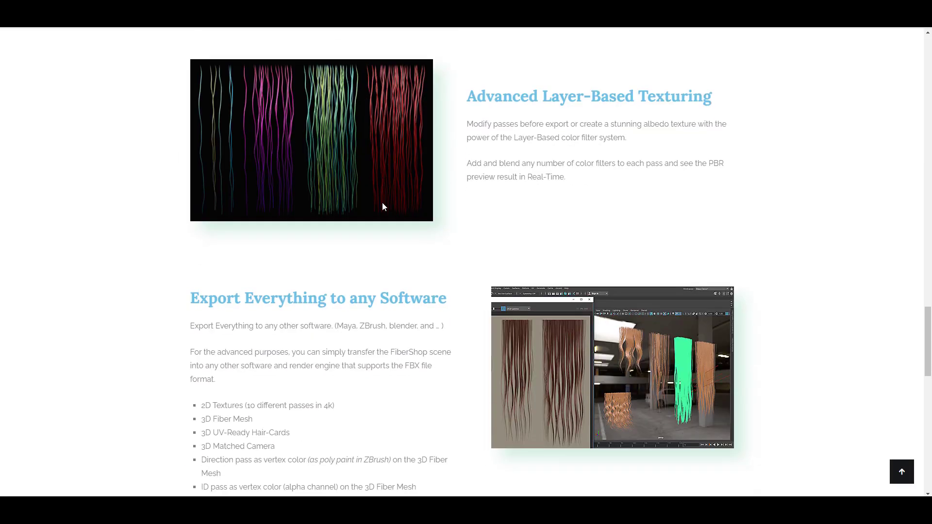
pyautogui.scroll(-15, 382, 202)
pyautogui.scroll(20, 386, 208)
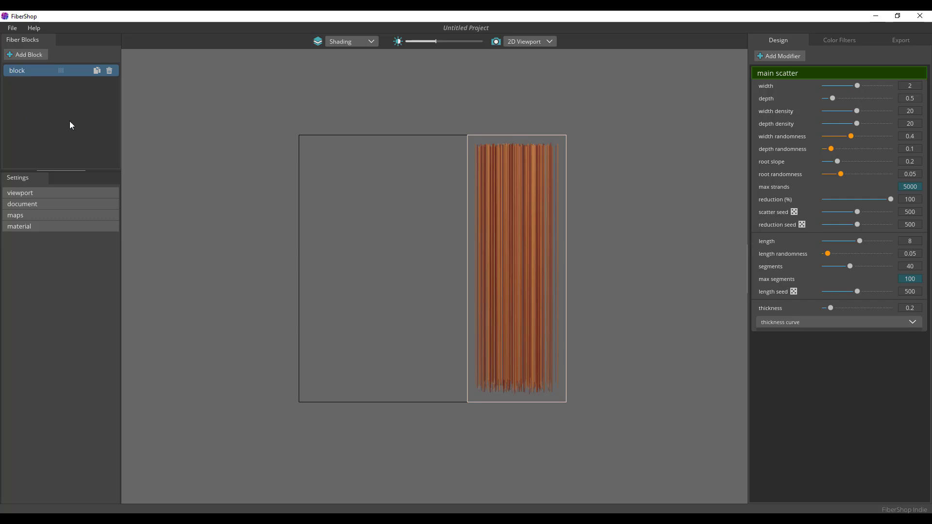
# In FiberShop, add two fiber blocks and spread them out beside the original block in the 2D viewport
pyautogui.click(28, 55)
pyautogui.click(28, 55)
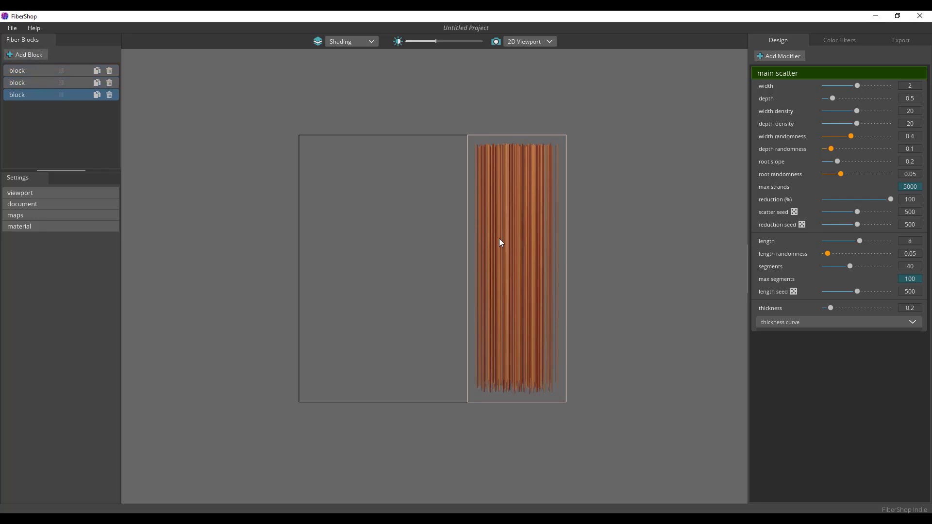
pyautogui.moveTo(501, 242); pyautogui.dragTo(206, 217)
pyautogui.click(45, 87)
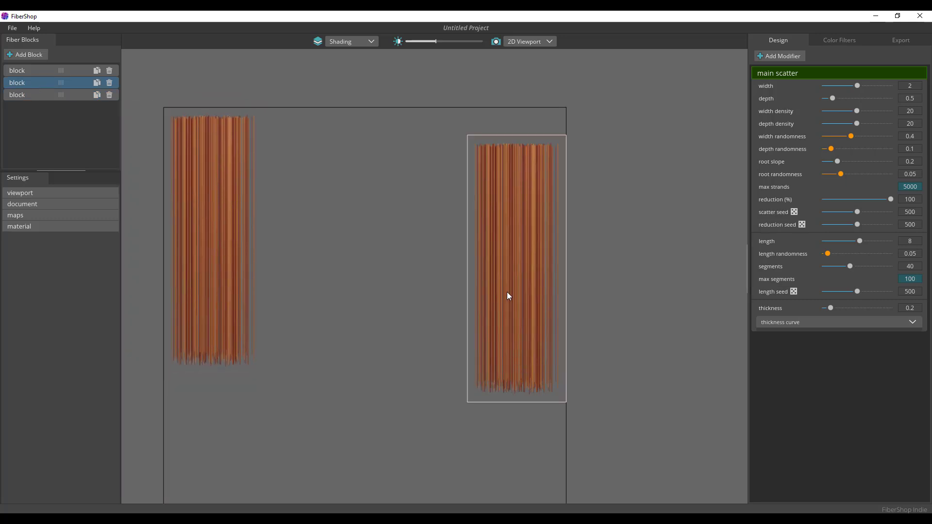
pyautogui.moveTo(509, 295); pyautogui.dragTo(374, 272)
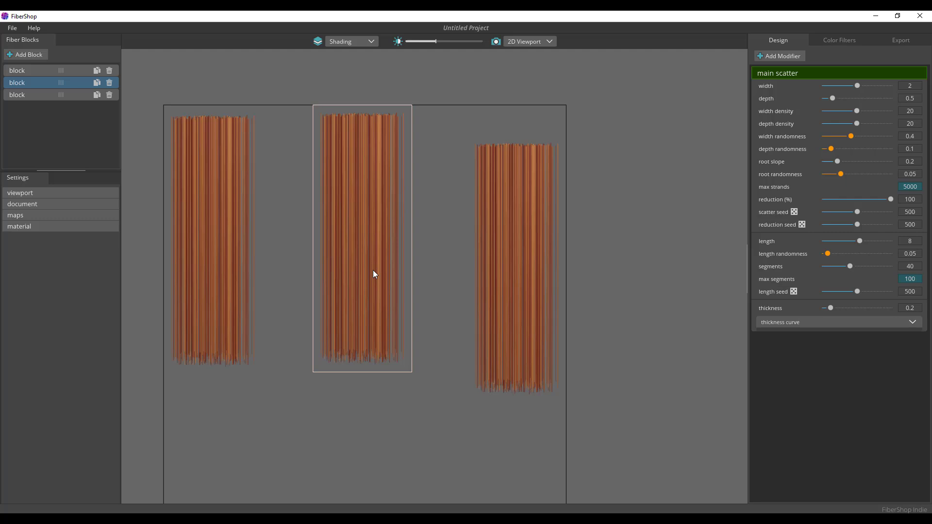
# Delete the two added fiber blocks, keeping only the original one
pyautogui.click(109, 94)
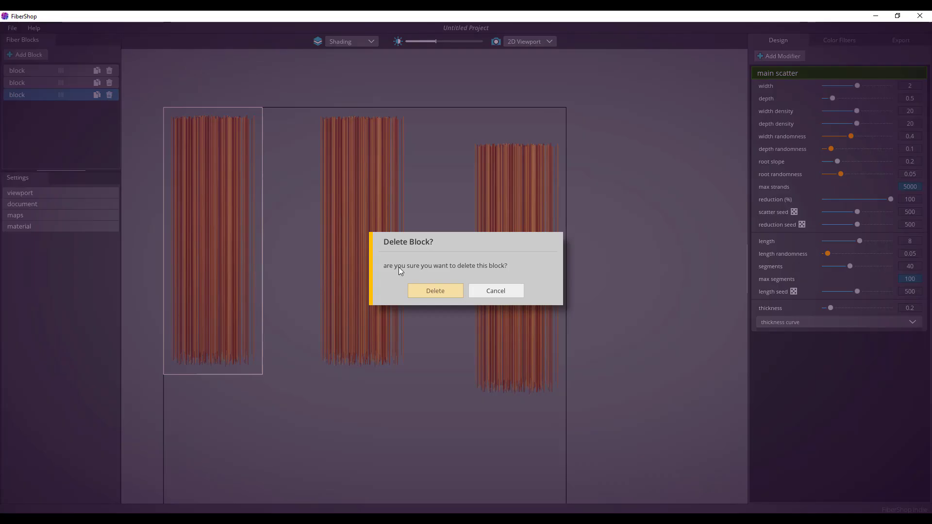
pyautogui.click(435, 290)
pyautogui.click(109, 82)
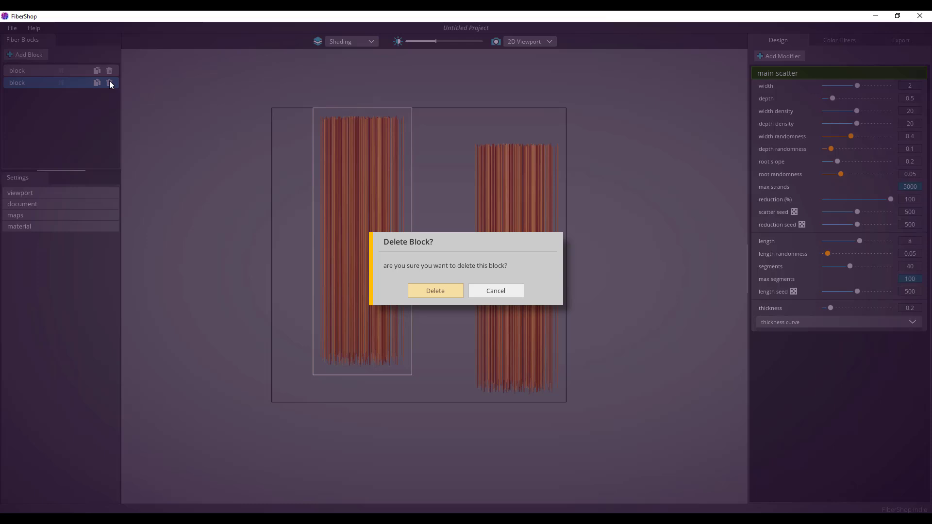
pyautogui.click(451, 291)
# Adjust the viewport's light brightness to about the middle of its range
pyautogui.moveTo(533, 258)
pyautogui.mouseDown(button='middle')
pyautogui.moveTo(381, 290)
pyautogui.moveTo(542, 285)
pyautogui.moveTo(520, 240)
pyautogui.moveTo(534, 254)
pyautogui.mouseUp(button='middle')
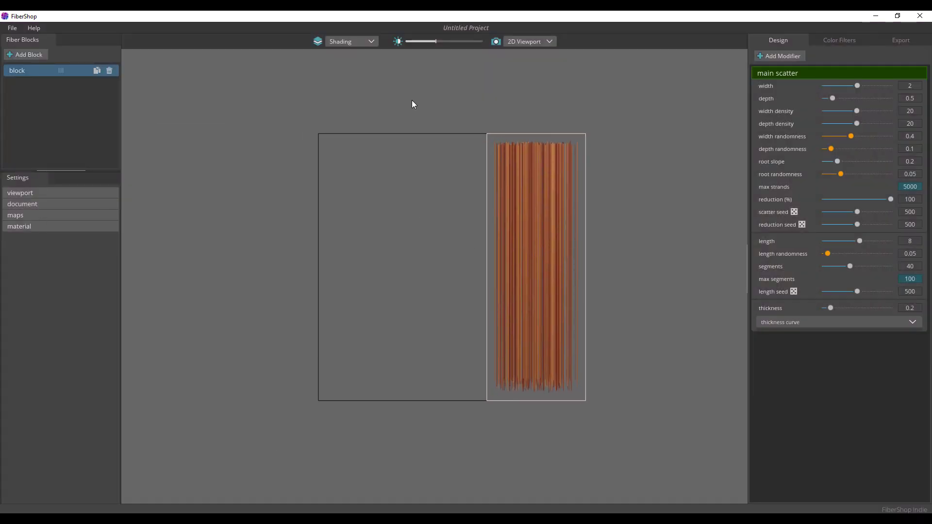
pyautogui.moveTo(443, 44)
pyautogui.mouseDown()
pyautogui.moveTo(428, 39)
pyautogui.moveTo(436, 41)
pyautogui.mouseUp()
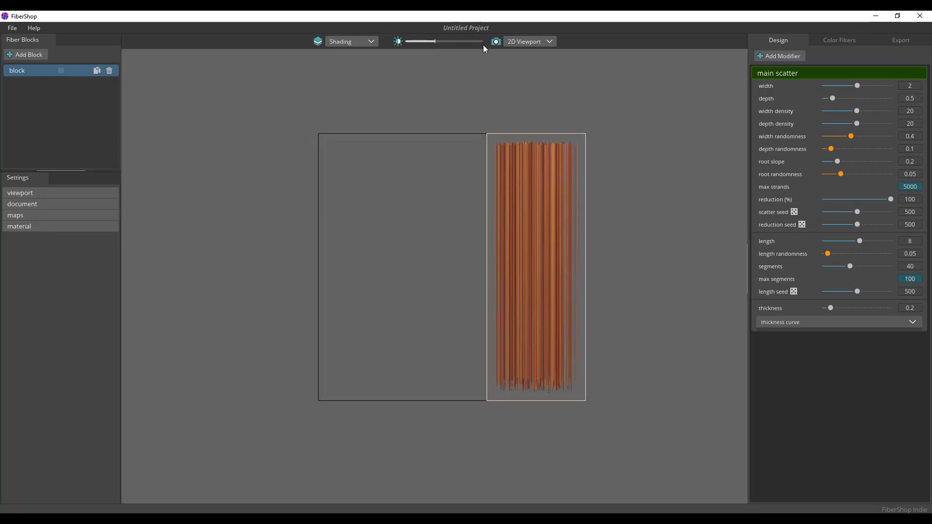
# Switch to the 3D viewport and orbit around the fiber block to inspect it from other angles
pyautogui.click(533, 43)
pyautogui.click(530, 63)
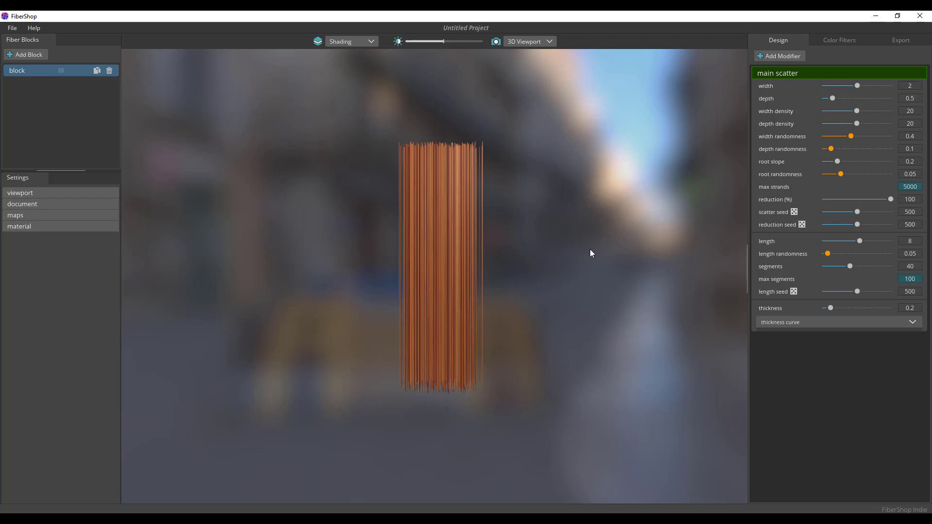
pyautogui.moveTo(573, 274); pyautogui.dragTo(626, 287)
pyautogui.moveTo(454, 240)
pyautogui.mouseDown()
pyautogui.moveTo(439, 210)
pyautogui.moveTo(453, 293)
pyautogui.moveTo(469, 245)
pyautogui.mouseUp()
pyautogui.moveTo(434, 202); pyautogui.dragTo(451, 284, button='right')
# Open the fiber material settings
pyautogui.click(22, 226)
pyautogui.click(22, 226)
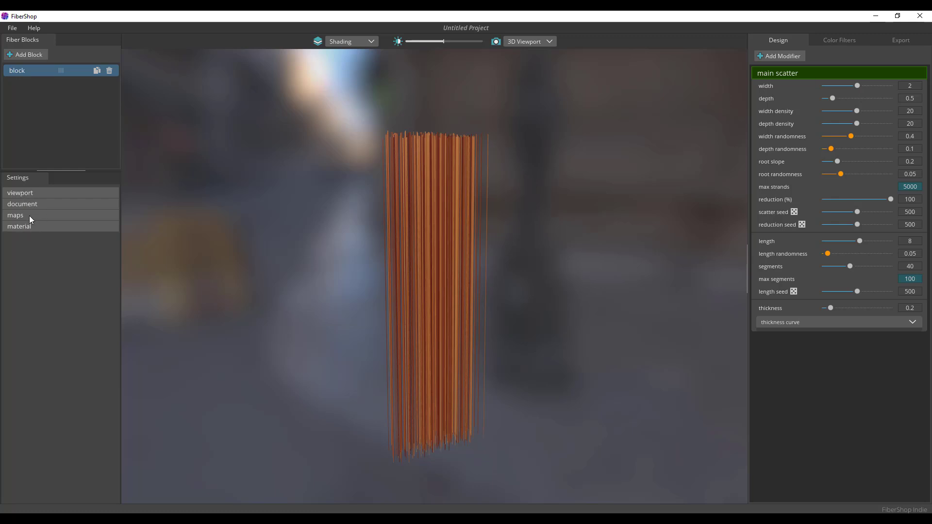
pyautogui.click(25, 226)
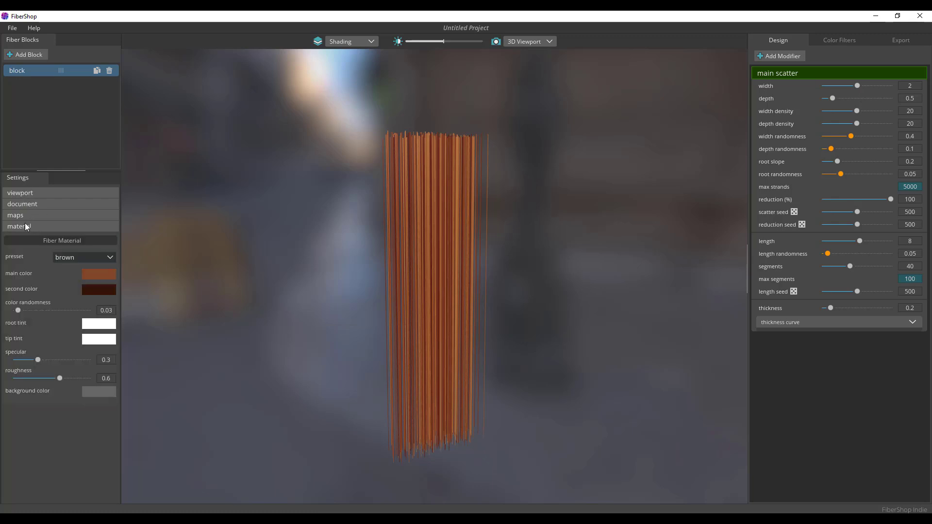
# Try the red preset on the fiber material and restore the brown preset
pyautogui.click(97, 258)
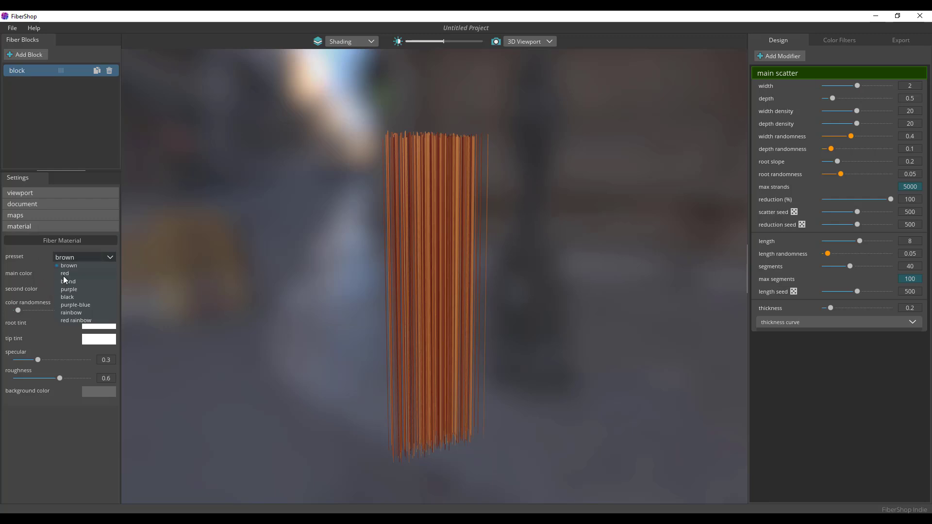
pyautogui.click(65, 274)
pyautogui.click(75, 254)
pyautogui.click(77, 256)
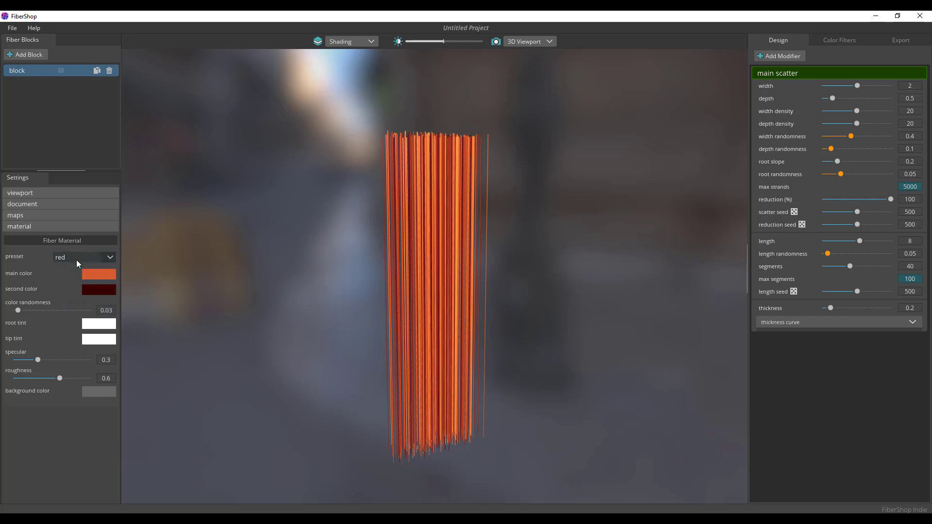
pyautogui.click(77, 260)
pyautogui.click(71, 265)
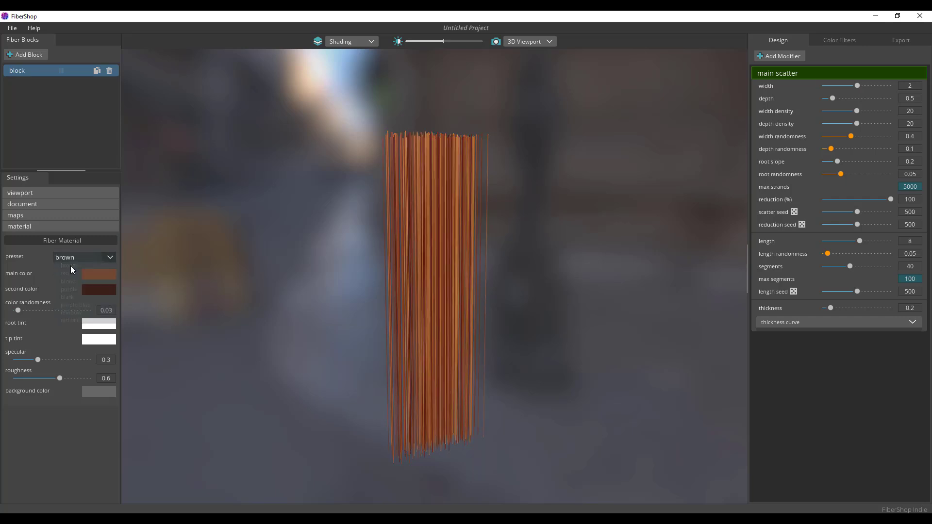
# Set the fiber material's root tint to pure red (#FF0000)
pyautogui.click(102, 324)
pyautogui.moveTo(413, 244); pyautogui.dragTo(490, 208)
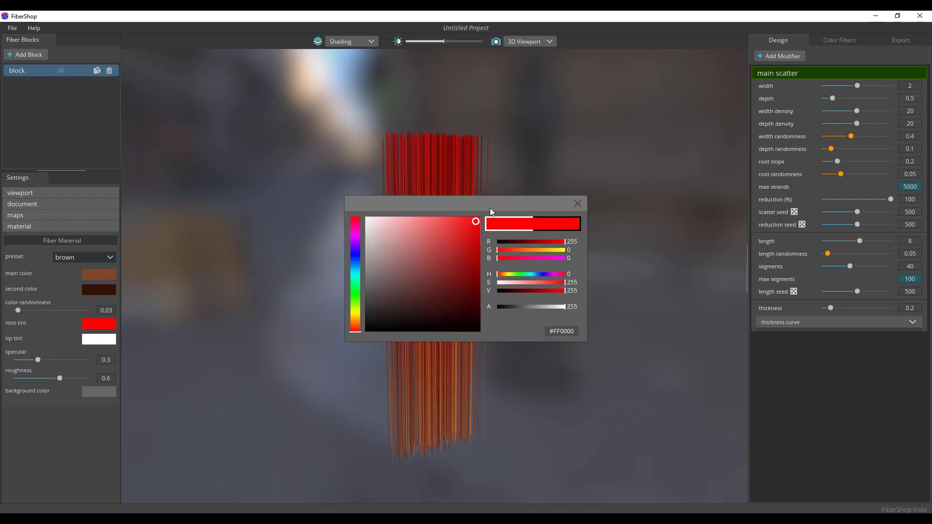
pyautogui.click(578, 204)
# Set the fiber material's tip tint to light green (#7AFF8A)
pyautogui.click(101, 340)
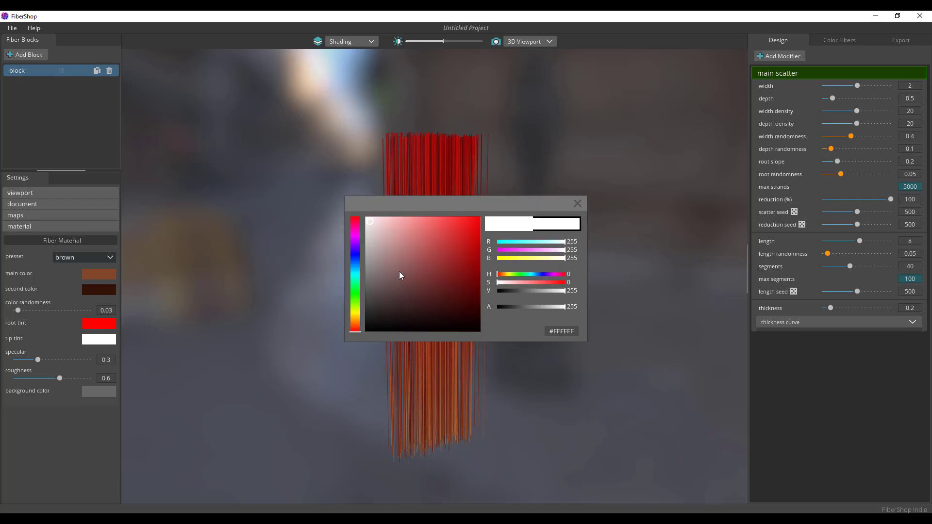
pyautogui.moveTo(354, 282); pyautogui.dragTo(355, 291)
pyautogui.click(426, 222)
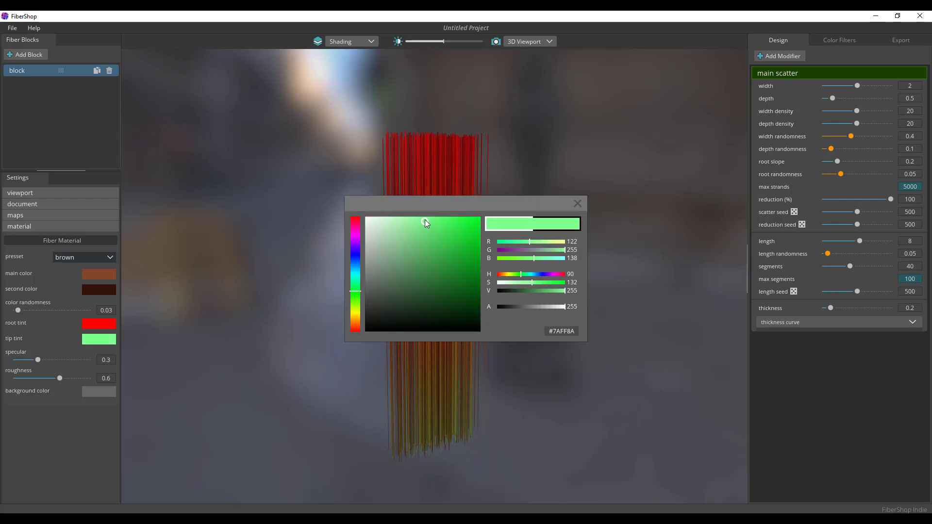
pyautogui.click(576, 203)
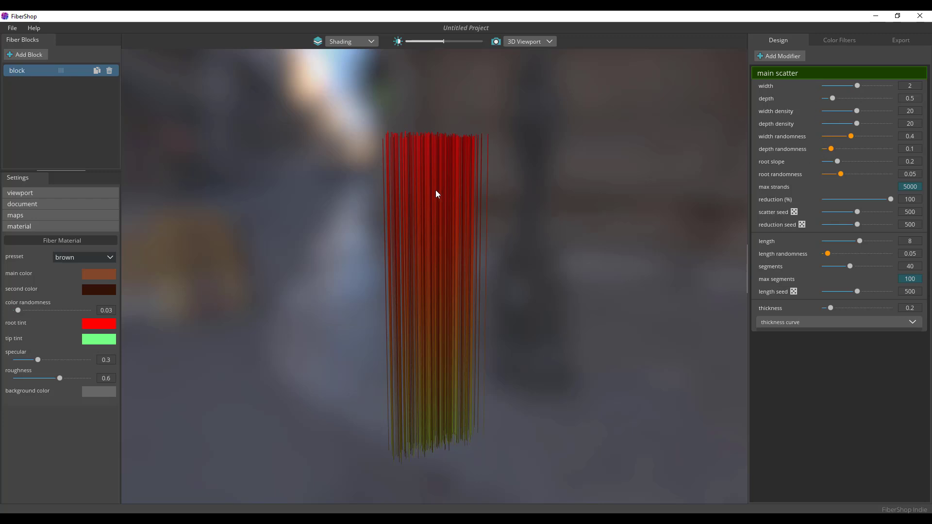
# Set the main scatter's width to 2.35, depth to 1.52, width density to 23, length to 9.09 and thickness to 0.33
pyautogui.moveTo(434, 171); pyautogui.dragTo(449, 281)
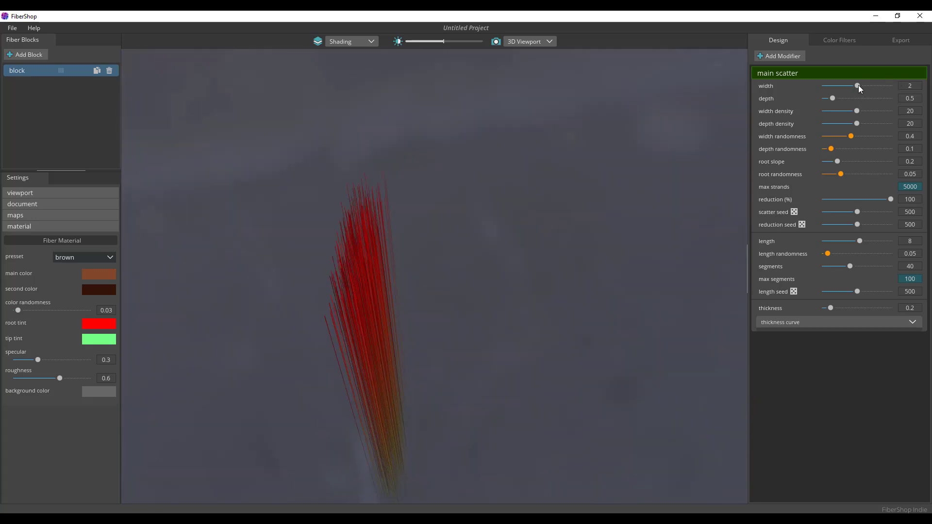
pyautogui.moveTo(858, 85); pyautogui.dragTo(861, 110)
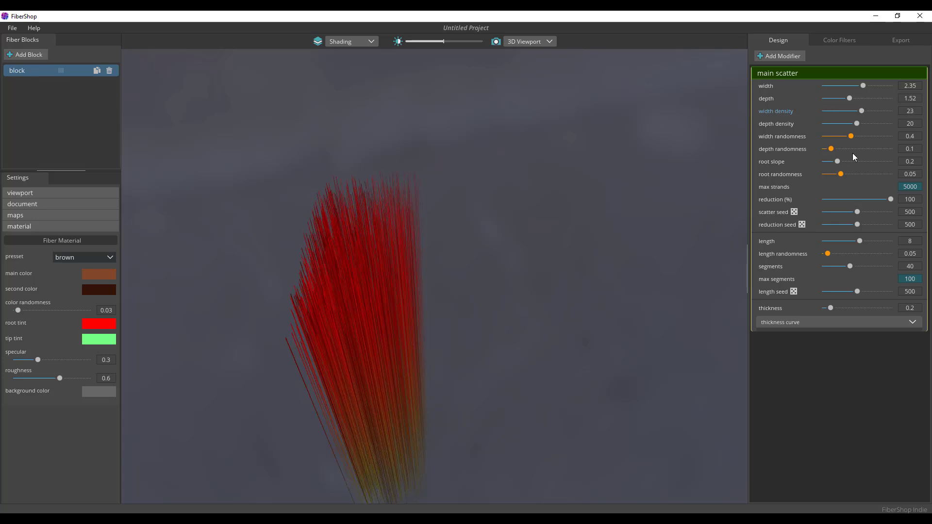
pyautogui.moveTo(860, 240); pyautogui.dragTo(867, 238)
pyautogui.moveTo(831, 306)
pyautogui.mouseDown()
pyautogui.moveTo(843, 306)
pyautogui.moveTo(836, 304)
pyautogui.mouseUp()
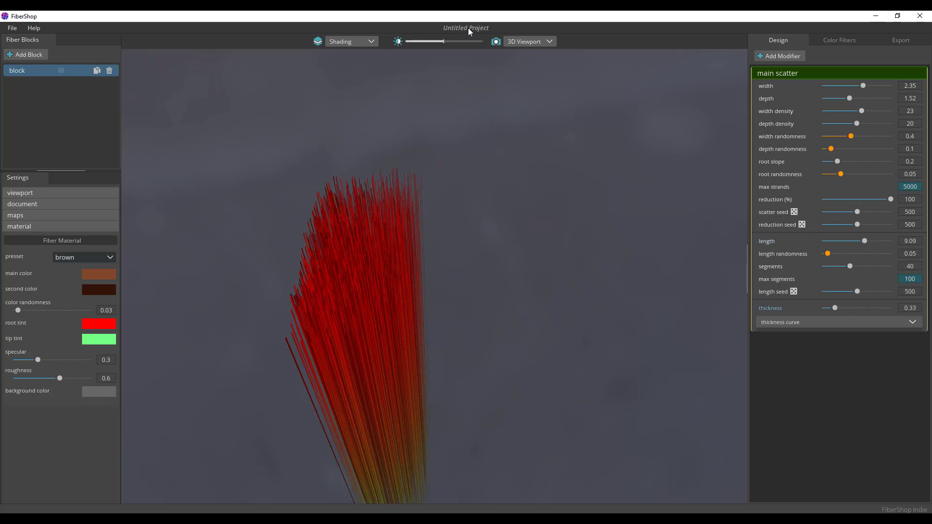
# Return to the 2D viewport and set the main scatter's thickness to 0.39
pyautogui.click(531, 42)
pyautogui.click(529, 55)
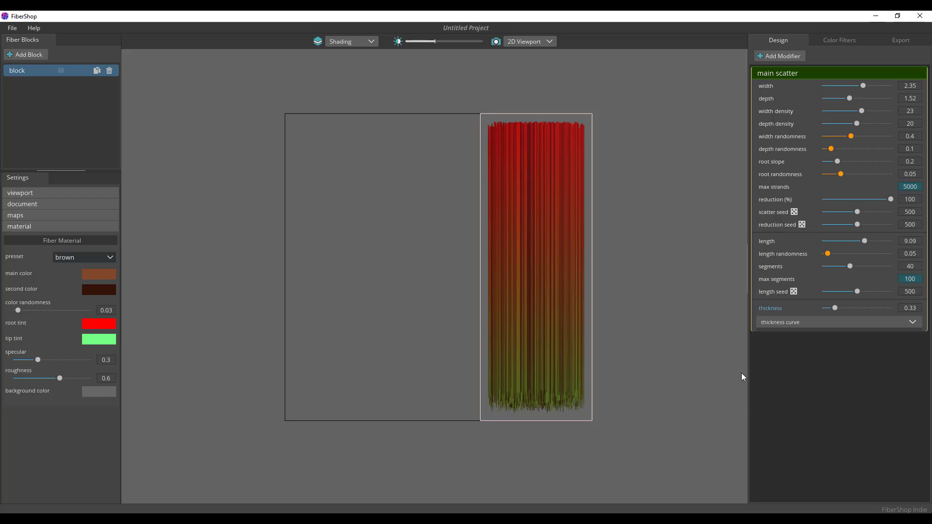
pyautogui.moveTo(835, 307)
pyautogui.mouseDown()
pyautogui.moveTo(861, 307)
pyautogui.moveTo(811, 307)
pyautogui.moveTo(834, 310)
pyautogui.mouseUp()
# Shape the main scatter's thickness curve as a smooth S-curve from full thickness at the root to zero at the tip
pyautogui.click(803, 323)
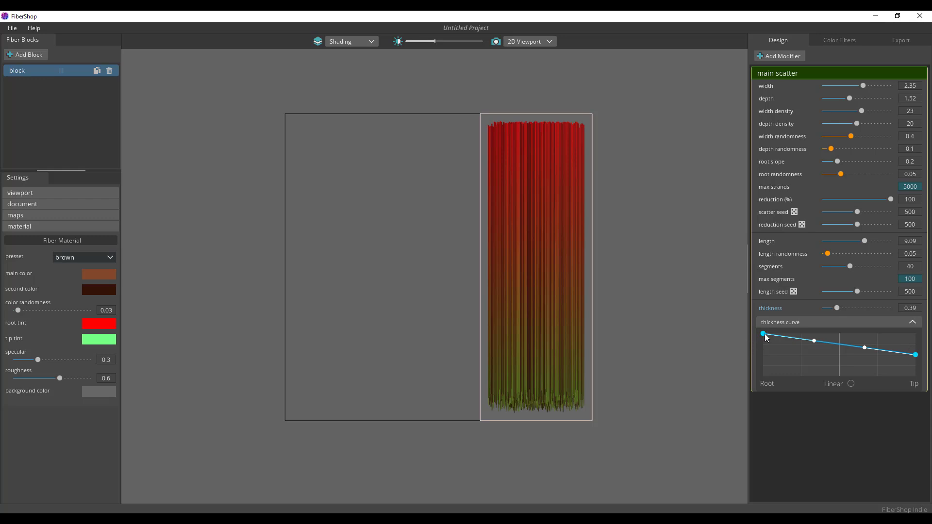
pyautogui.moveTo(764, 335); pyautogui.dragTo(747, 308)
pyautogui.moveTo(916, 356); pyautogui.dragTo(917, 378)
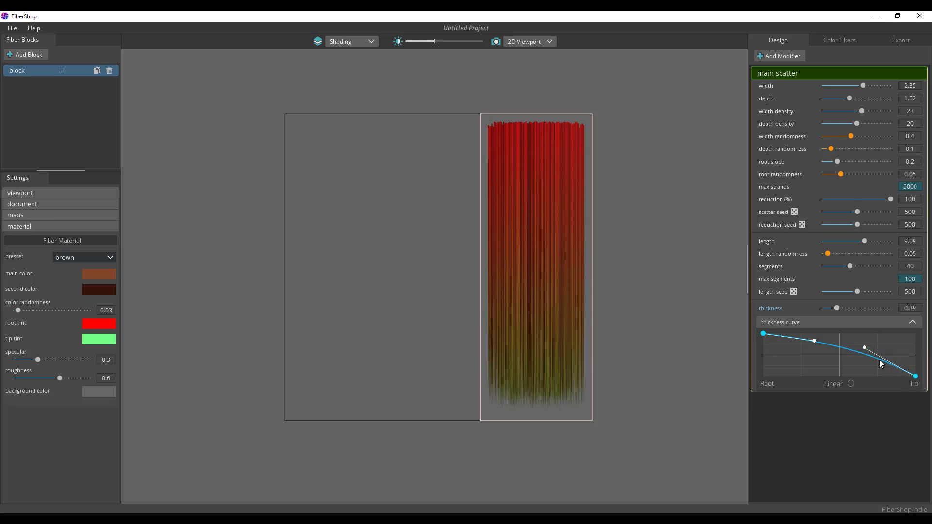
pyautogui.moveTo(814, 342); pyautogui.dragTo(817, 330)
pyautogui.moveTo(864, 347); pyautogui.dragTo(843, 354)
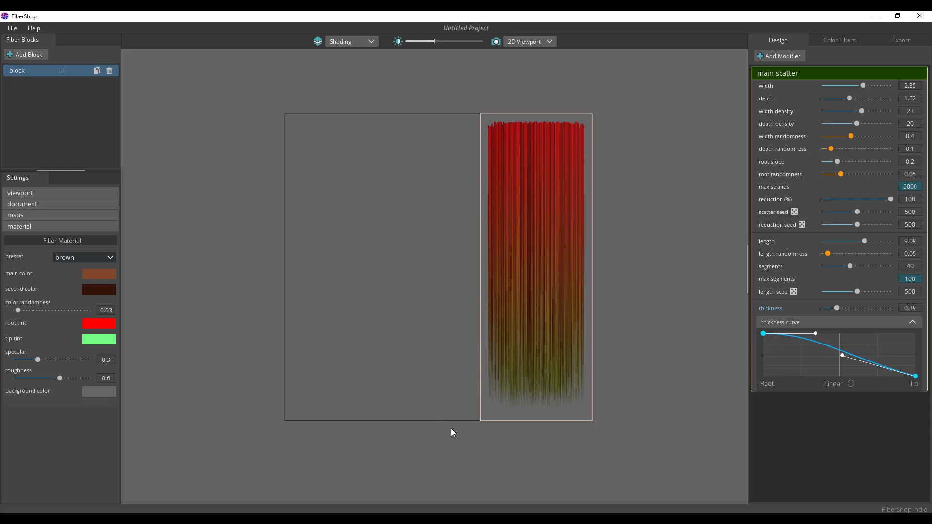
# Collapse the main scatter settings and add a Clump modifier with width 0.01 and strength 0.53
pyautogui.click(758, 74)
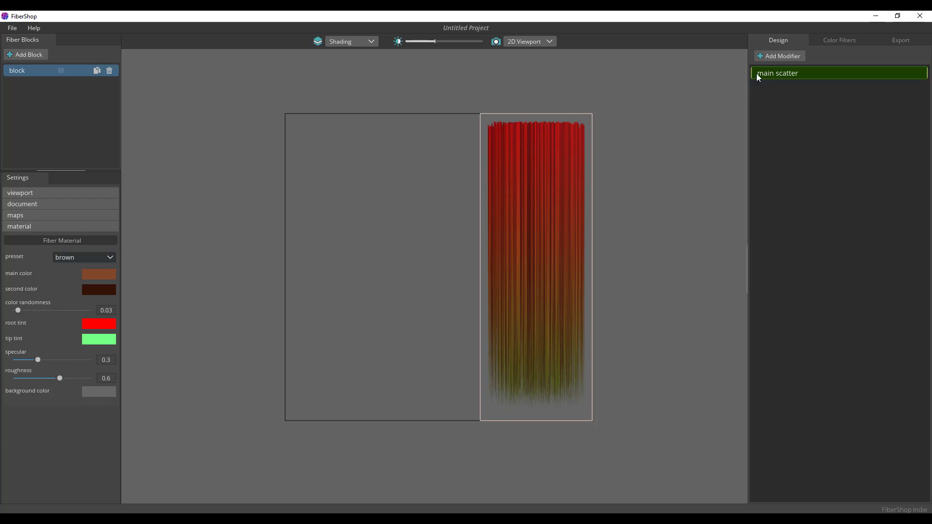
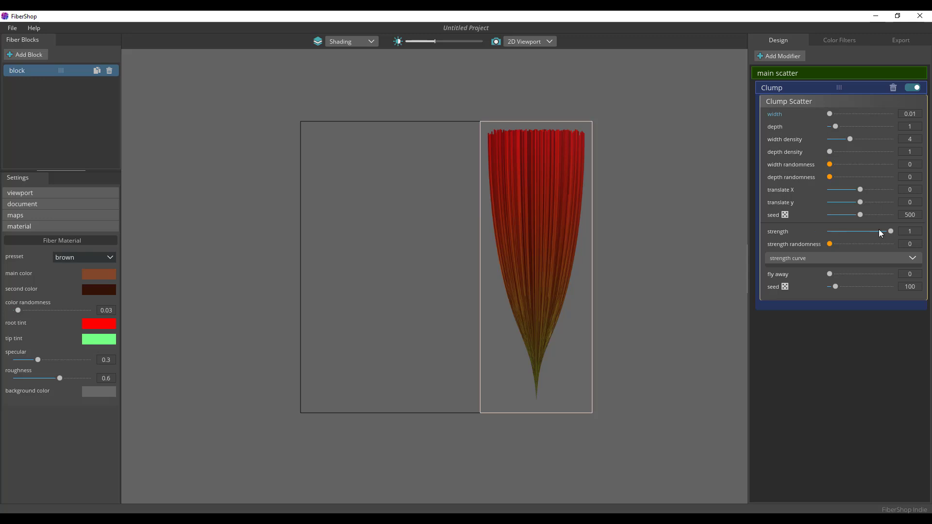
pyautogui.moveTo(891, 232); pyautogui.dragTo(860, 232)
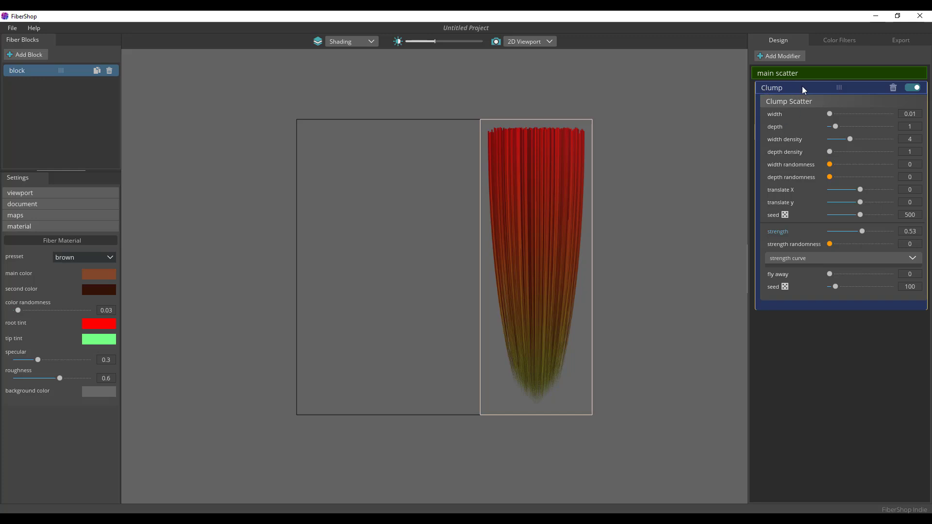
# Add a Noise modifier after the Clump with strength 0.31, length 12.57, length randomness 0.18 and shift 0.6
pyautogui.click(777, 56)
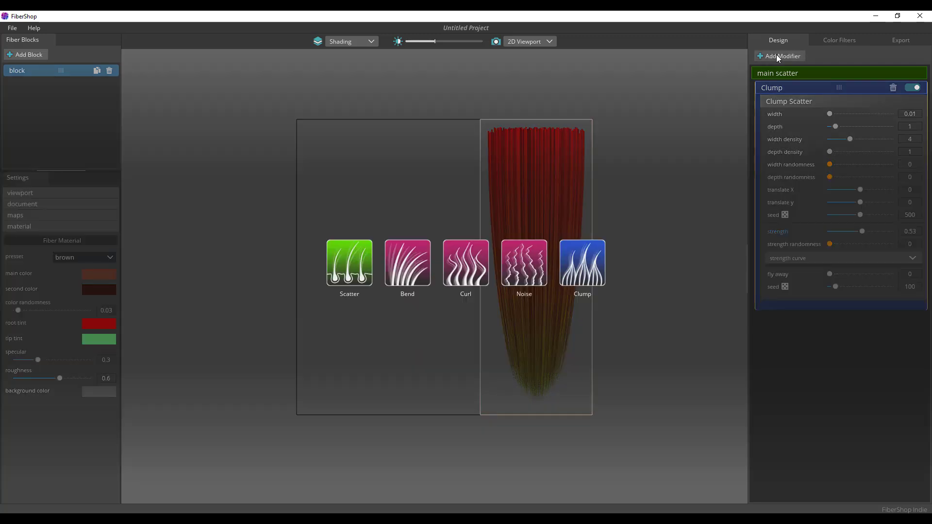
pyautogui.click(528, 271)
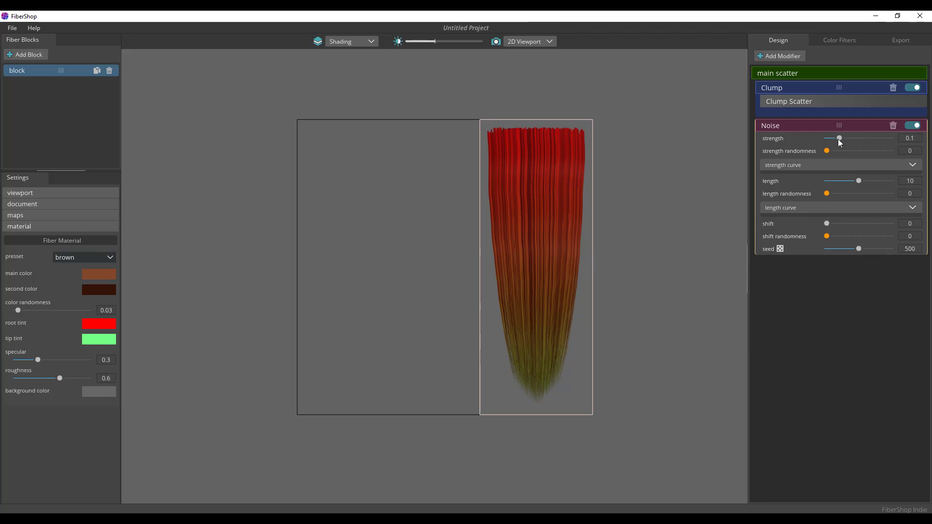
pyautogui.moveTo(839, 139); pyautogui.dragTo(867, 141)
pyautogui.moveTo(862, 181); pyautogui.dragTo(833, 223)
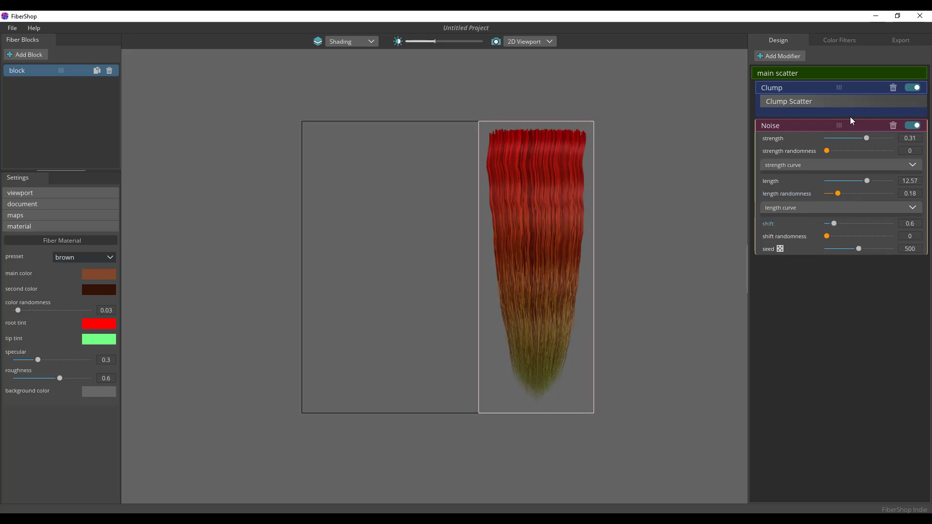
pyautogui.click(759, 127)
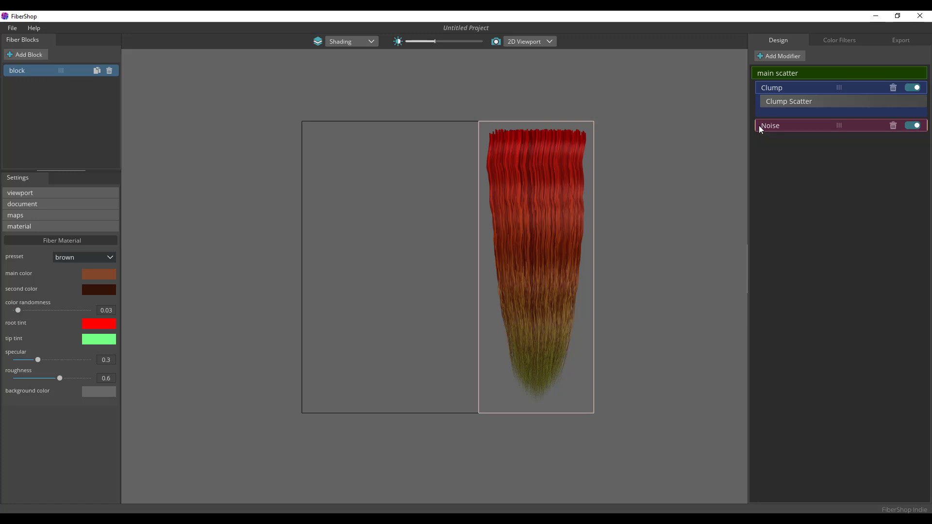
# Add a second Noise modifier inside the Clump Scatter and disable the outer Noise modifier
pyautogui.click(770, 103)
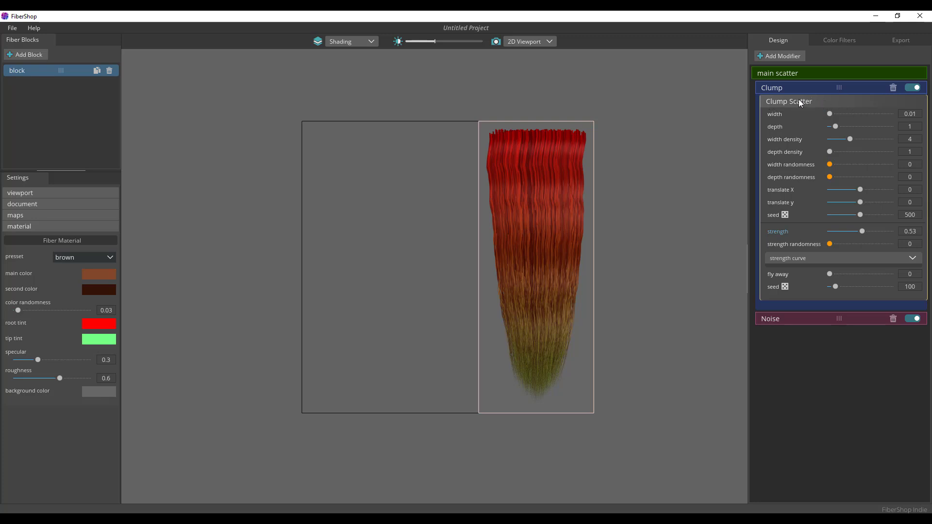
pyautogui.click(765, 56)
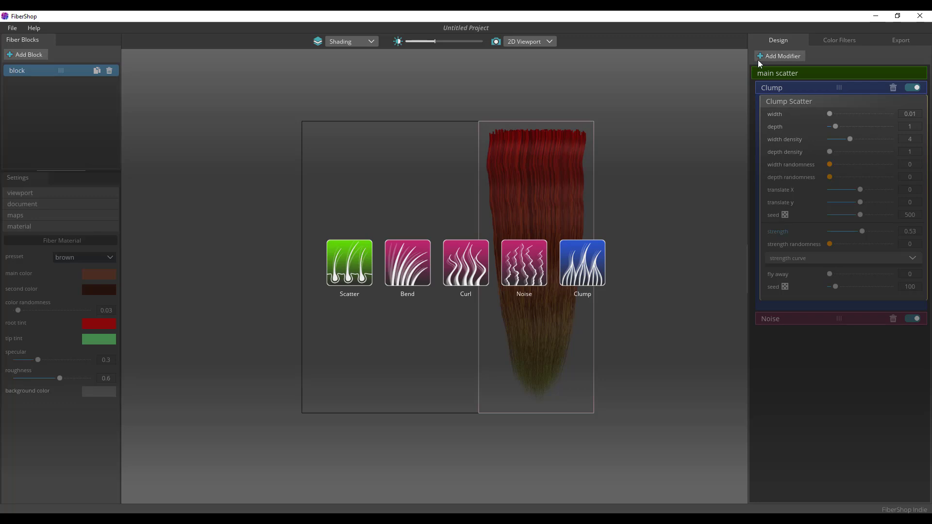
pyautogui.click(529, 267)
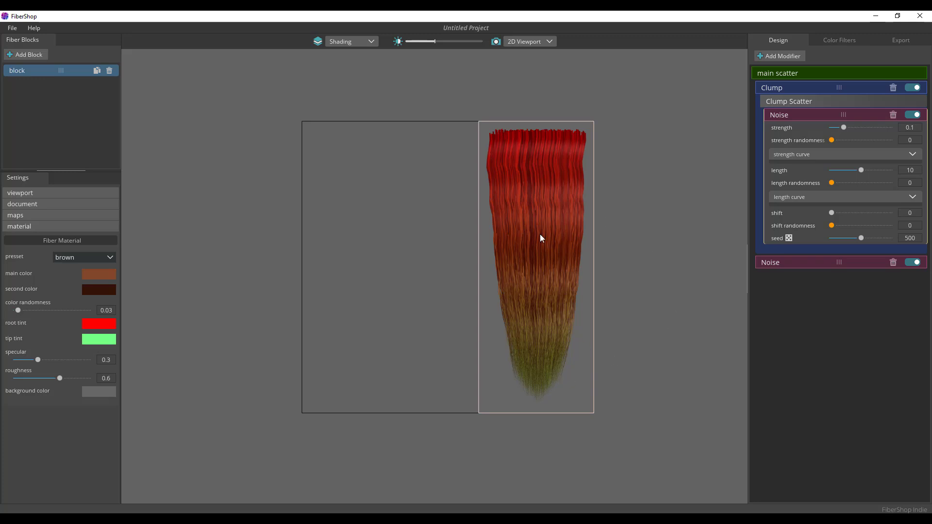
pyautogui.click(915, 262)
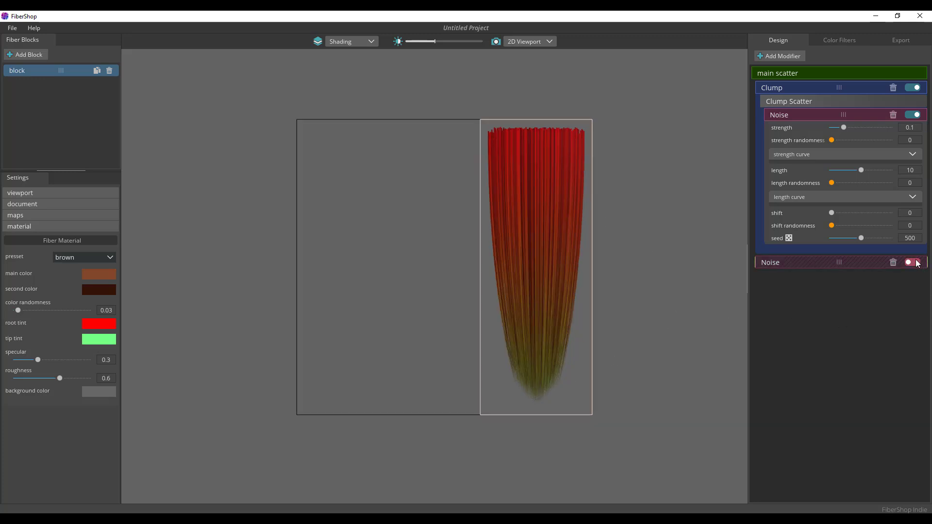
# Set the nested Noise modifier's strength to 0.35, strength randomness to 0.14 and shift to 2.47
pyautogui.moveTo(842, 125)
pyautogui.mouseDown()
pyautogui.moveTo(884, 128)
pyautogui.moveTo(849, 129)
pyautogui.mouseUp()
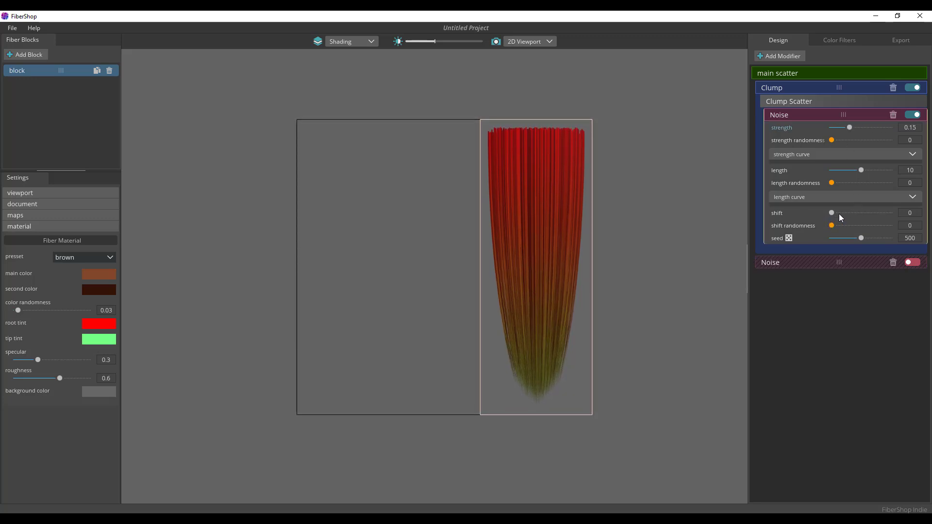
pyautogui.moveTo(839, 214); pyautogui.dragTo(860, 214)
pyautogui.moveTo(850, 127)
pyautogui.mouseDown()
pyautogui.moveTo(872, 126)
pyautogui.moveTo(856, 140)
pyautogui.mouseUp()
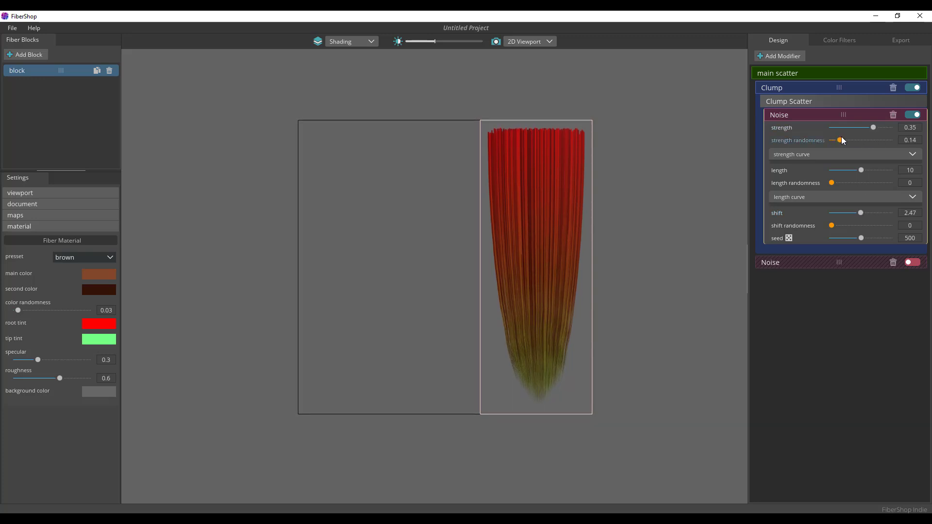
# Collapse the nested Noise settings, re-enable the outer Noise modifier and set its strength to 0.19
pyautogui.click(766, 100)
pyautogui.click(766, 101)
pyautogui.click(911, 139)
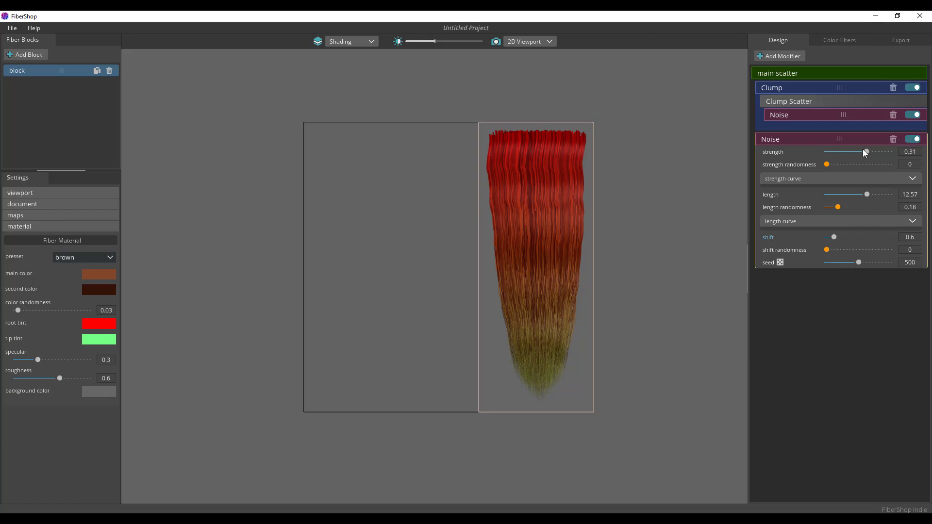
pyautogui.moveTo(864, 150); pyautogui.dragTo(850, 151)
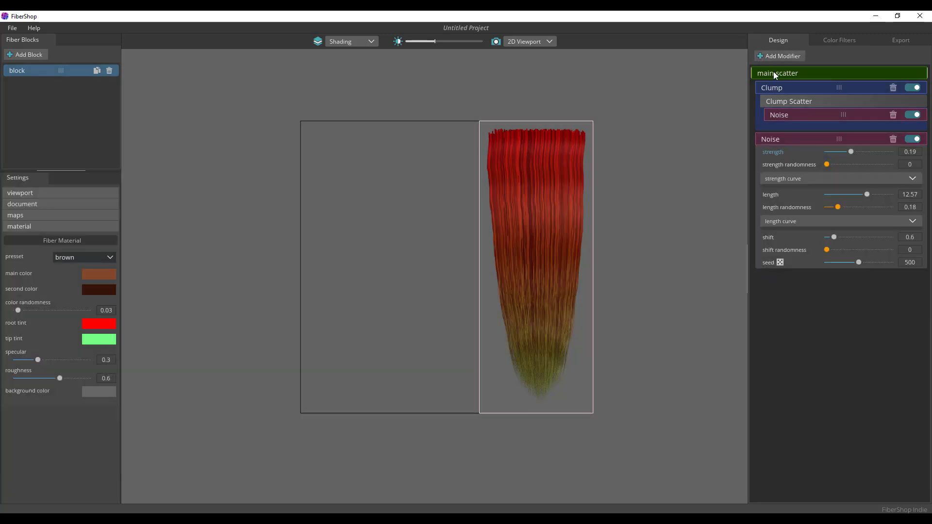
# Add a Curl modifier directly under the main scatter and set its scale to 0.25
pyautogui.click(762, 56)
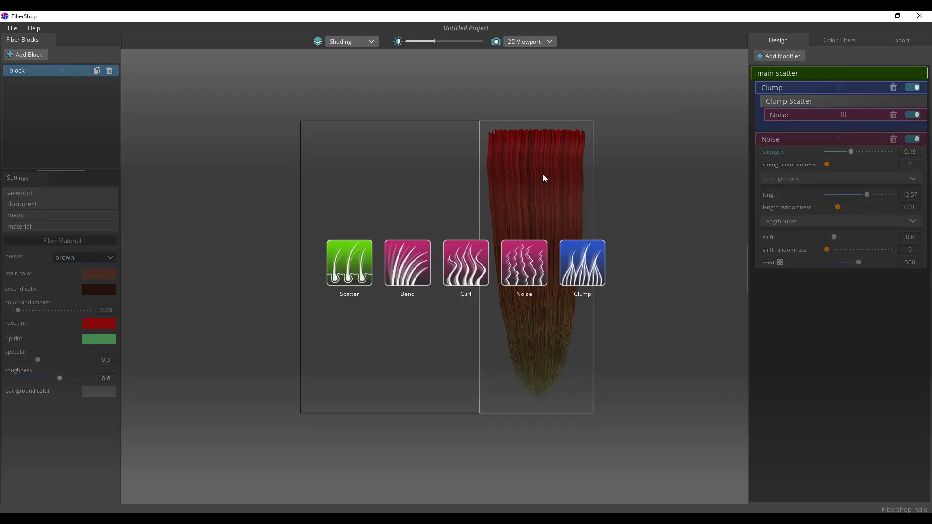
pyautogui.click(473, 264)
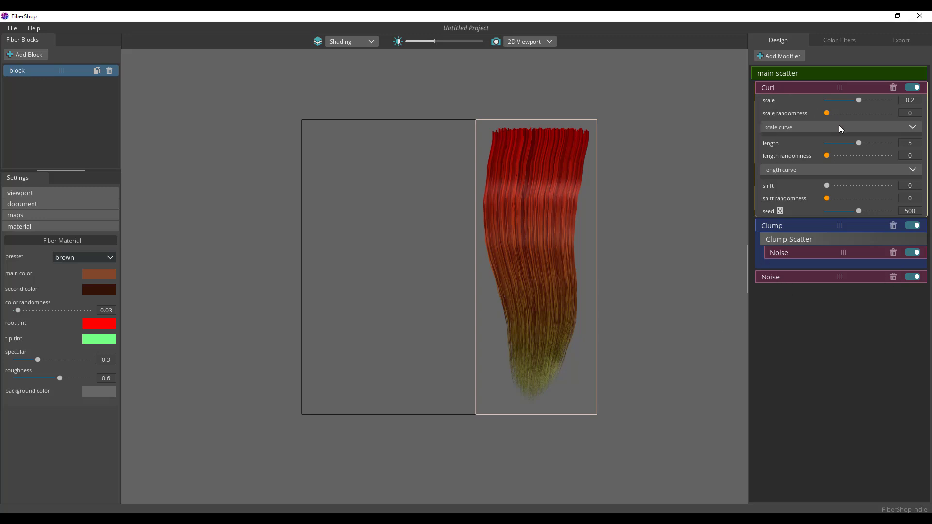
pyautogui.moveTo(862, 97); pyautogui.dragTo(869, 98)
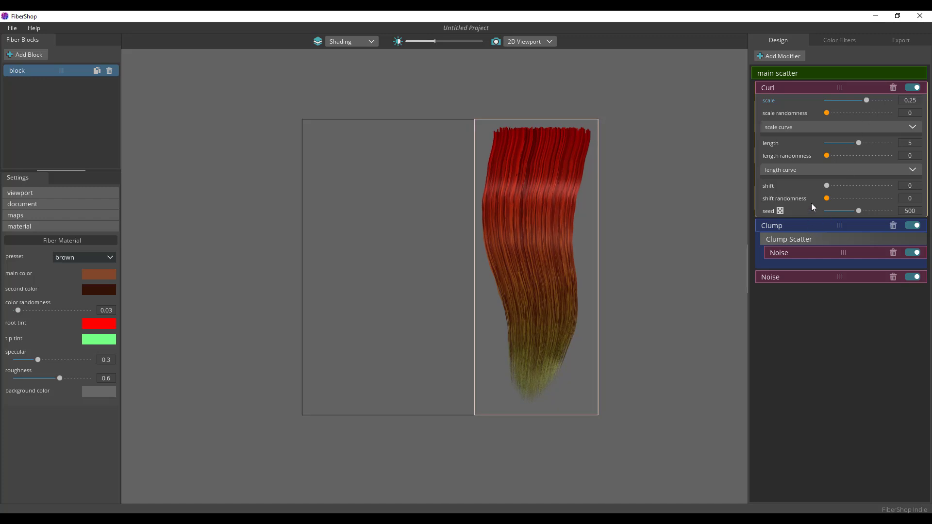
# Set the Curl modifier's length to 4.55, shift to 19.94 and shift randomness to 0.32, and inspect the hair in the 3D Viewport
pyautogui.moveTo(826, 185)
pyautogui.mouseDown()
pyautogui.moveTo(850, 185)
pyautogui.moveTo(836, 179)
pyautogui.mouseUp()
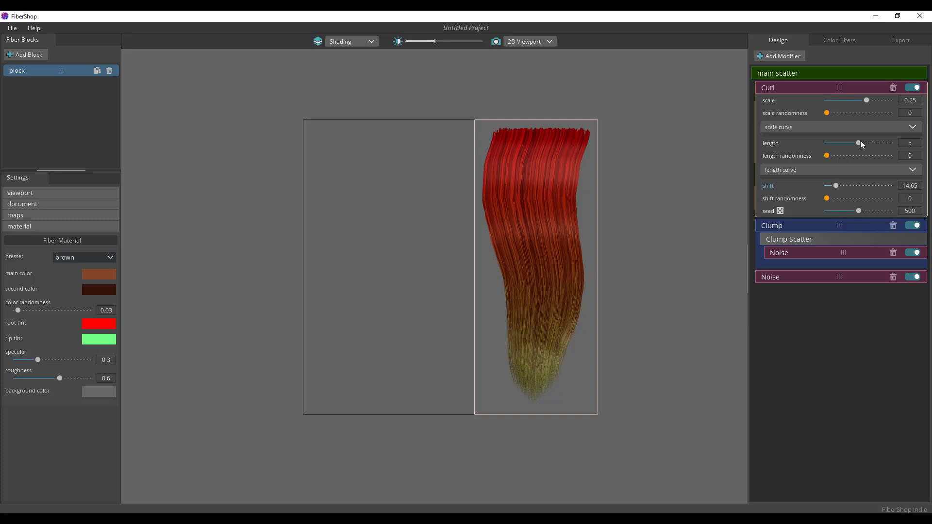
pyautogui.moveTo(857, 141); pyautogui.dragTo(851, 142)
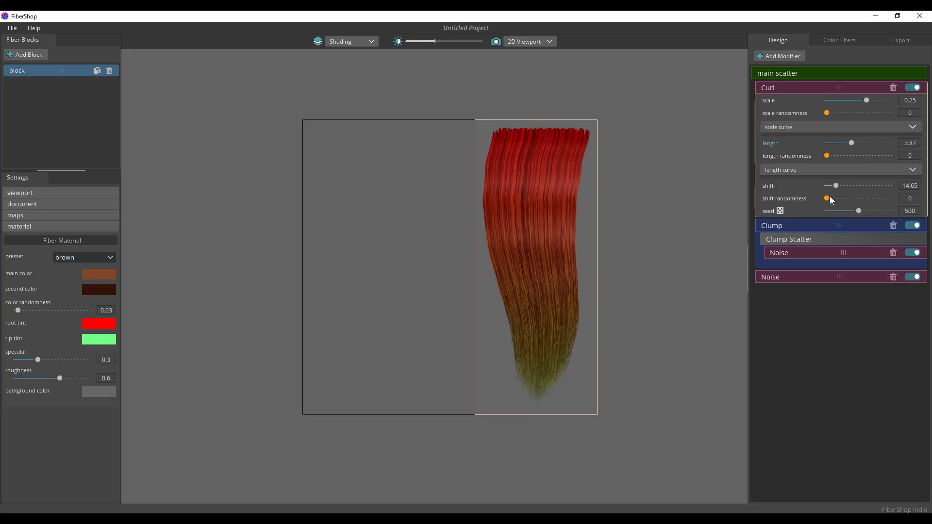
pyautogui.moveTo(834, 186)
pyautogui.mouseDown()
pyautogui.moveTo(852, 187)
pyautogui.moveTo(836, 198)
pyautogui.moveTo(846, 199)
pyautogui.mouseUp()
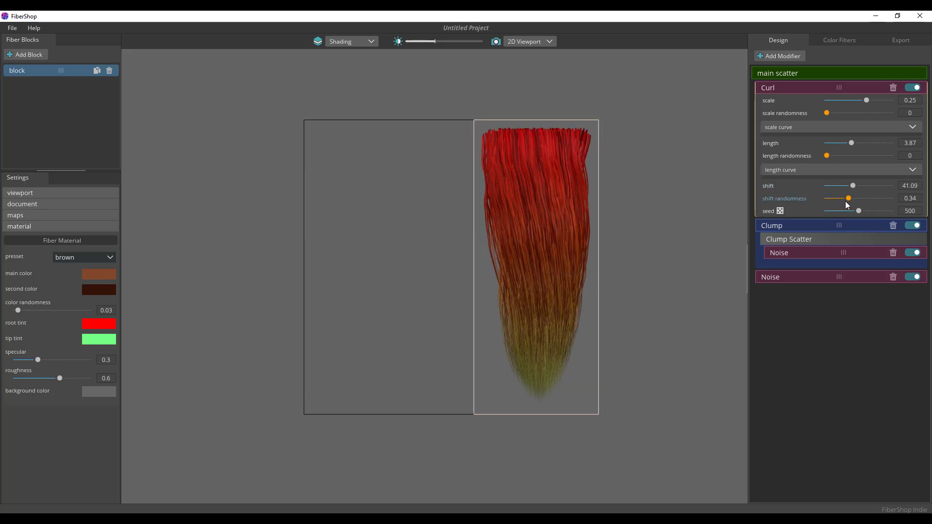
pyautogui.moveTo(853, 187); pyautogui.dragTo(838, 185)
pyautogui.moveTo(847, 142); pyautogui.dragTo(858, 144)
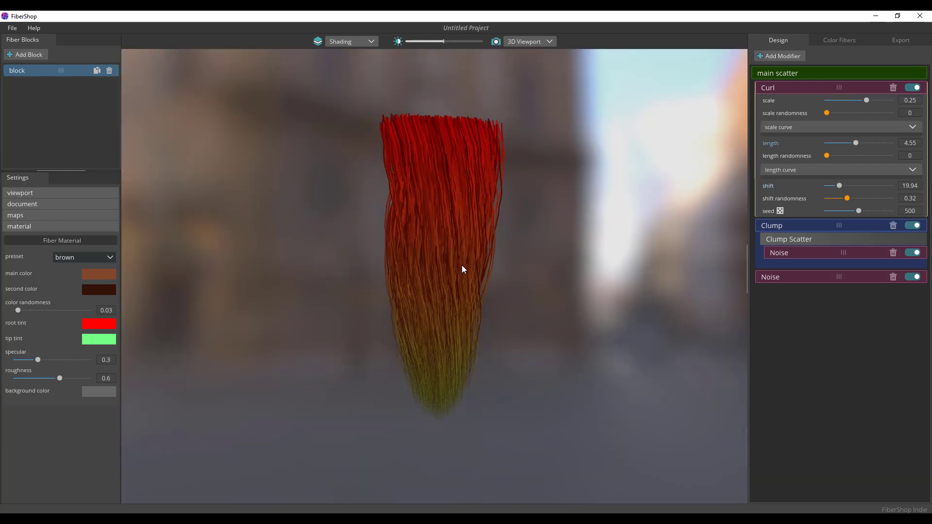
pyautogui.moveTo(462, 265); pyautogui.dragTo(457, 346)
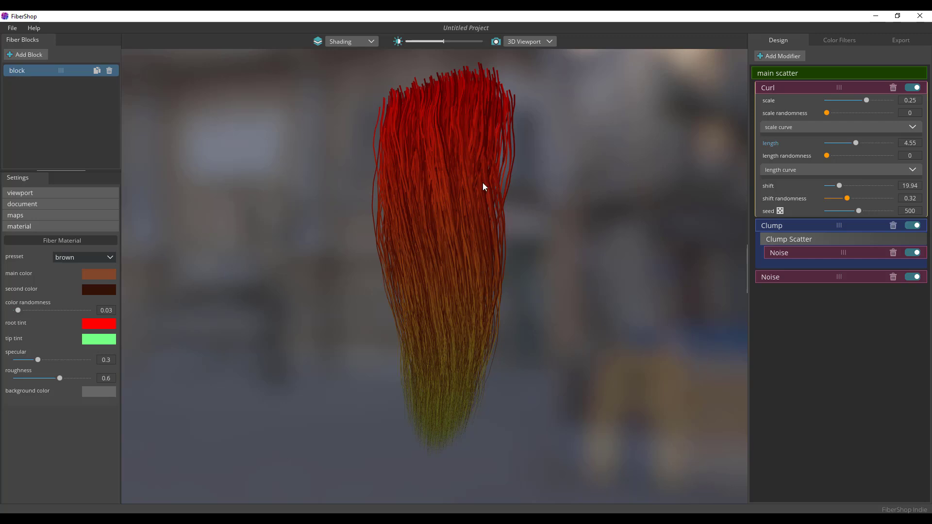
pyautogui.click(525, 54)
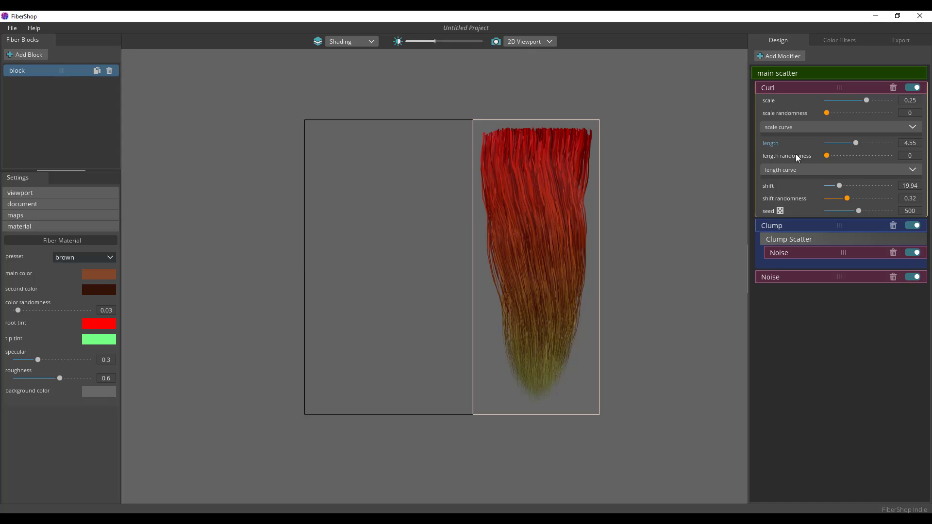
# Bake the texture maps for the color filters at a resolution of 1024
pyautogui.click(835, 42)
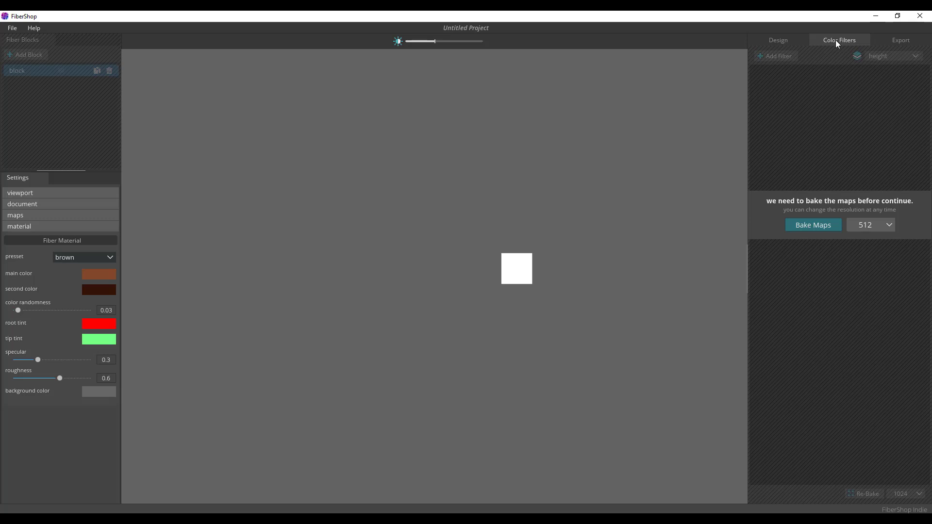
pyautogui.click(867, 225)
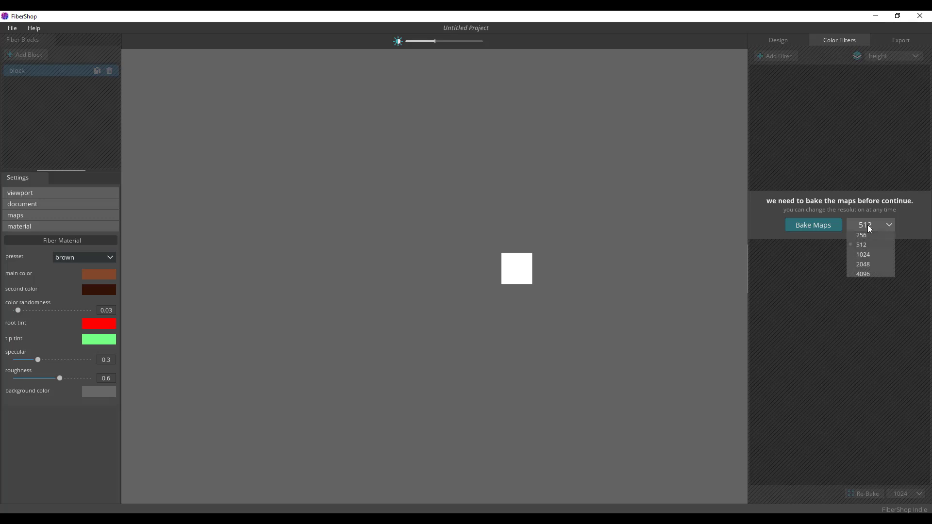
pyautogui.click(867, 255)
pyautogui.click(813, 225)
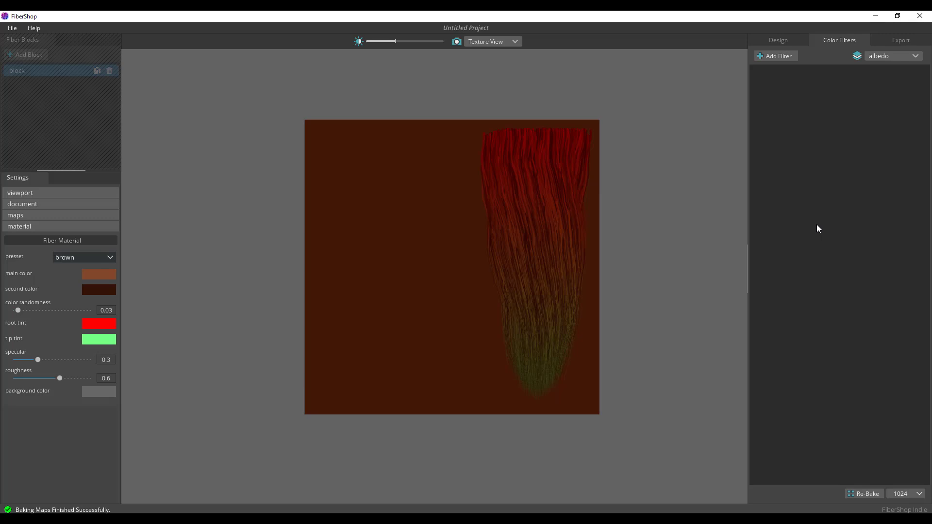
# Preview the baked height map, return to the albedo map and look over the available color filters
pyautogui.click(896, 56)
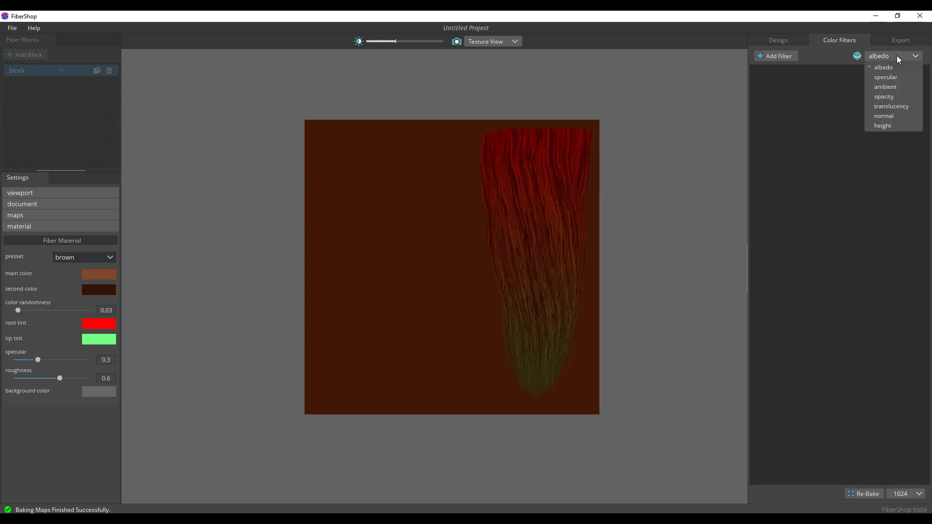
pyautogui.click(886, 125)
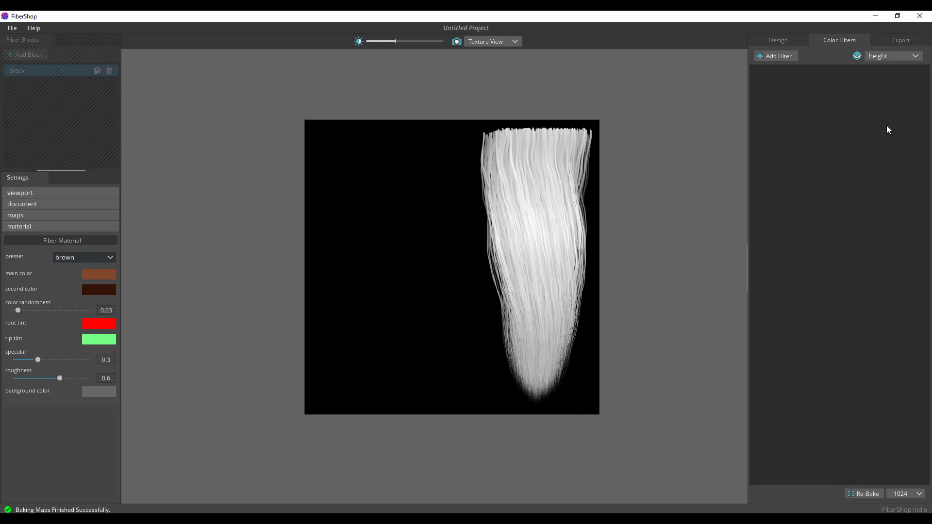
pyautogui.click(776, 55)
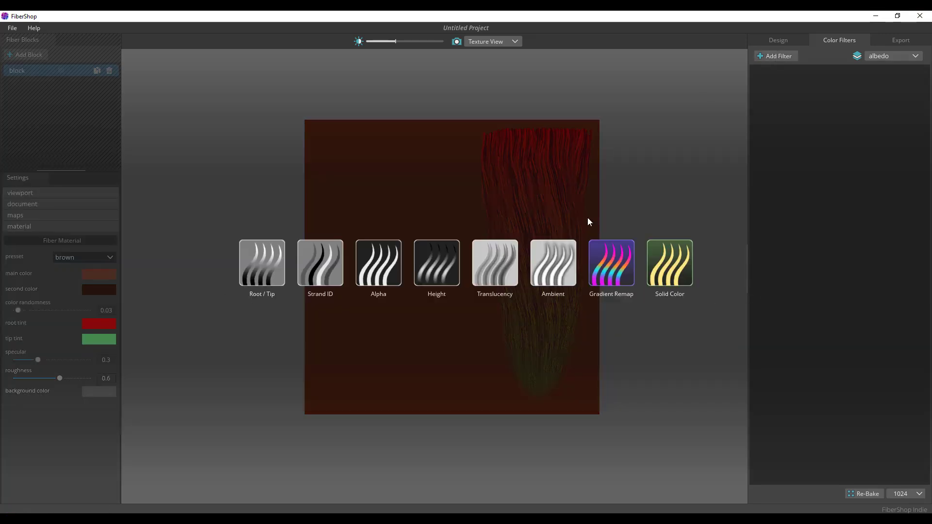
pyautogui.click(617, 222)
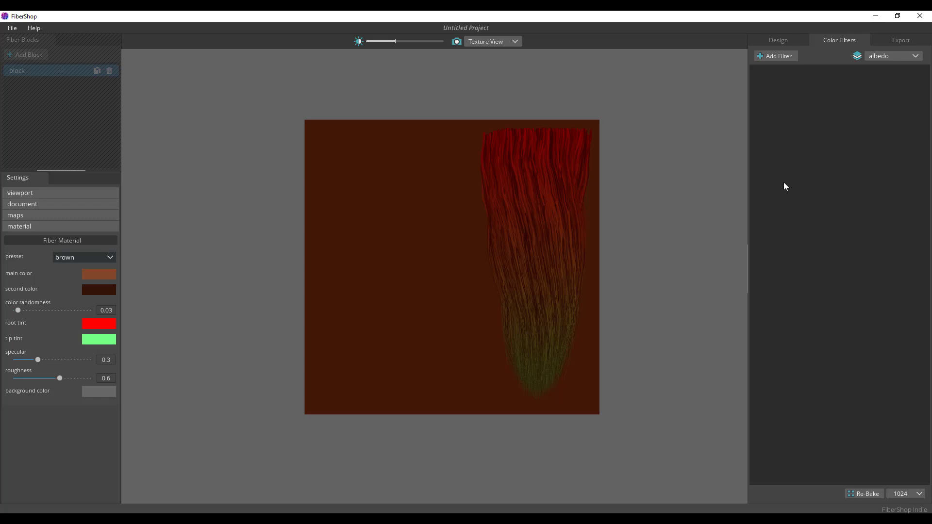
# Export the project file, UV-ready cards and every simple map as separate PNG images to F:\Fiber with the name prefix fiber
pyautogui.moveTo(748, 247); pyautogui.dragTo(711, 247)
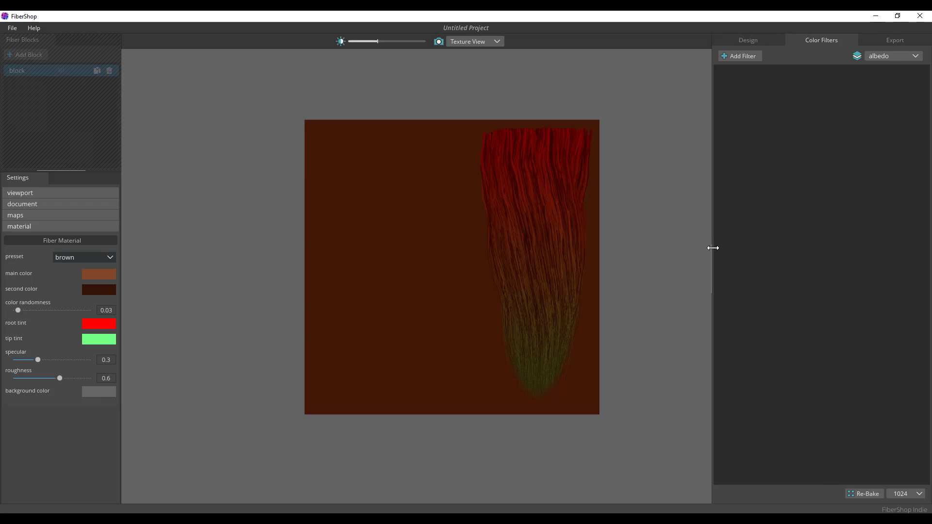
pyautogui.click(895, 41)
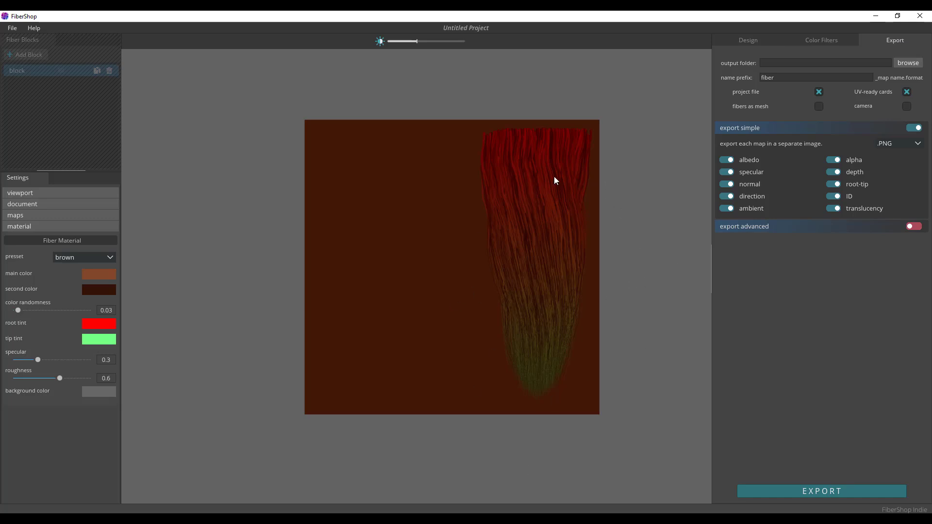
pyautogui.click(819, 106)
pyautogui.click(819, 106)
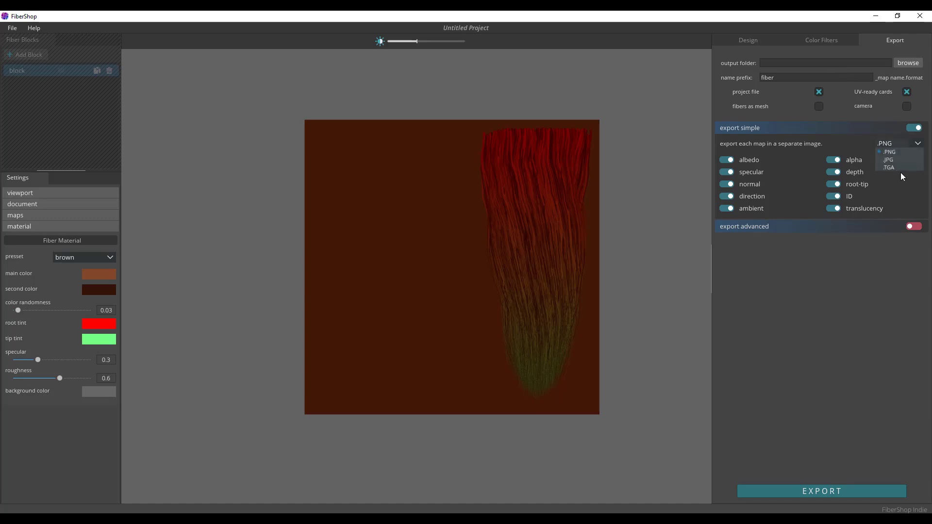
pyautogui.click(907, 65)
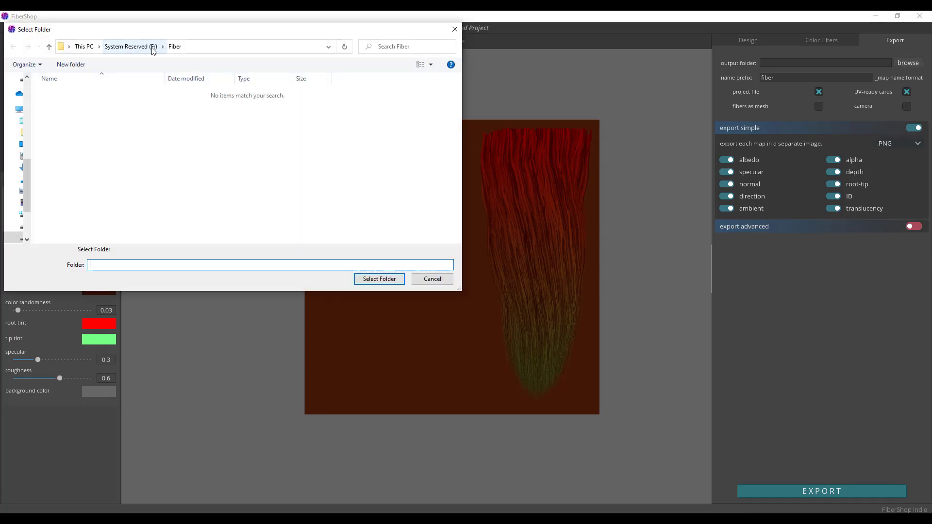
pyautogui.click(379, 278)
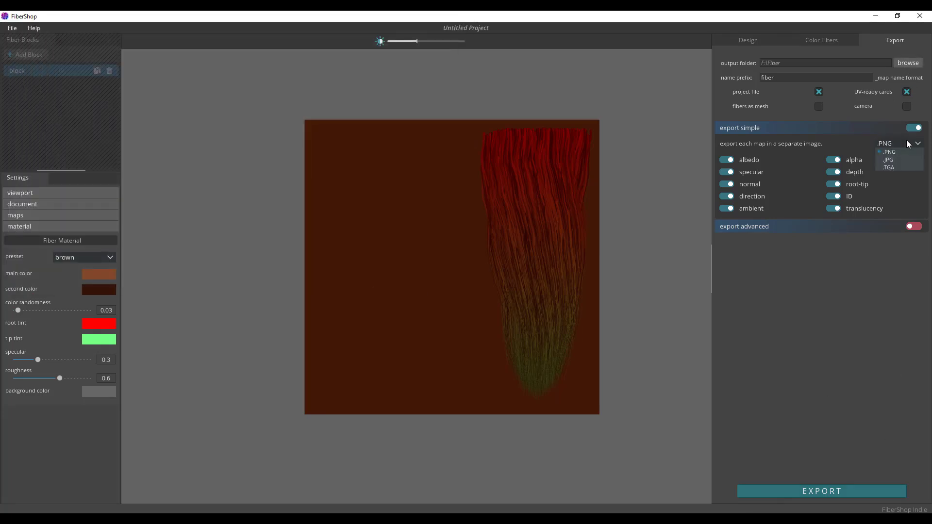
pyautogui.click(830, 491)
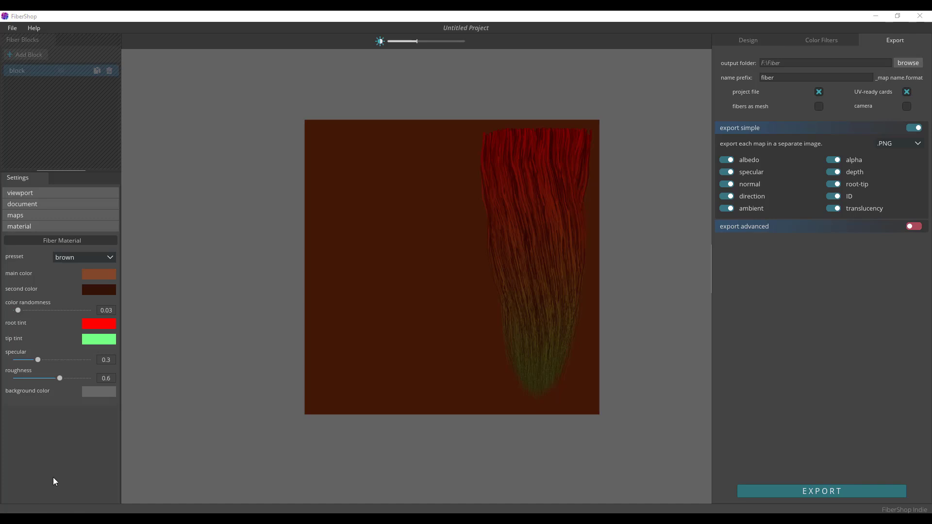
# Examine the exported project file, texture maps and card mesh in the F:\Fiber folder using File Explorer
pyautogui.click(73, 509)
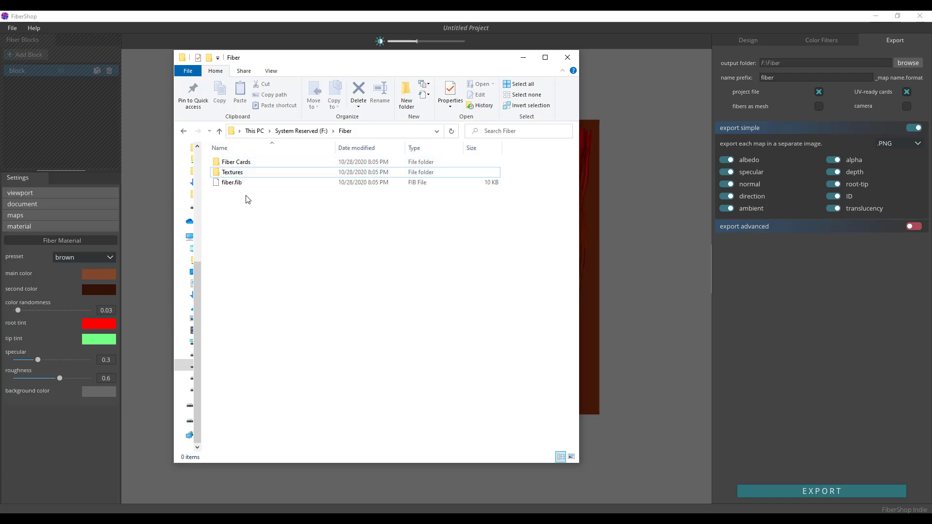
pyautogui.click(231, 183)
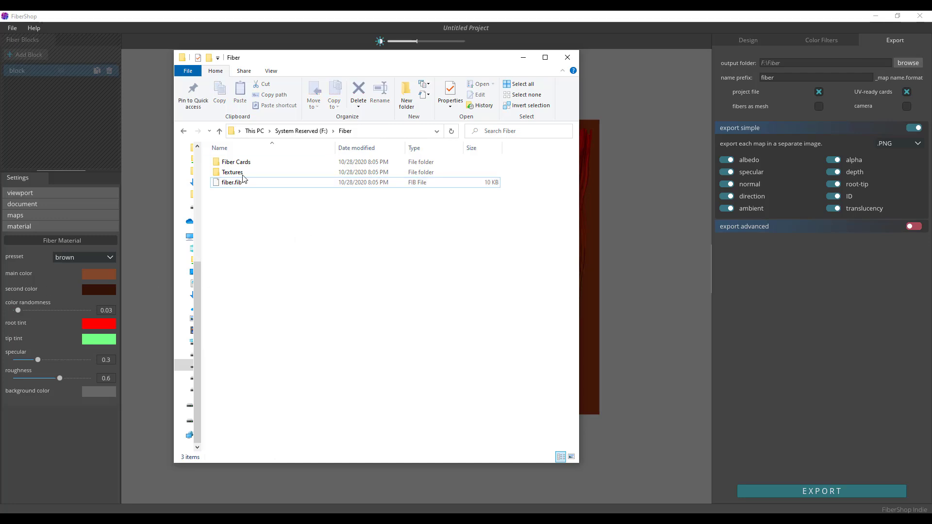
pyautogui.doubleClick(234, 172)
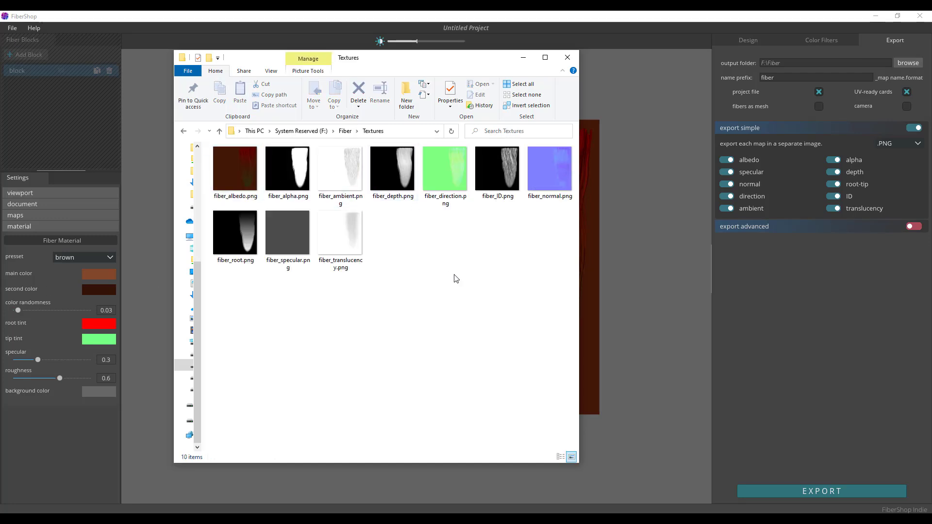
pyautogui.click(346, 130)
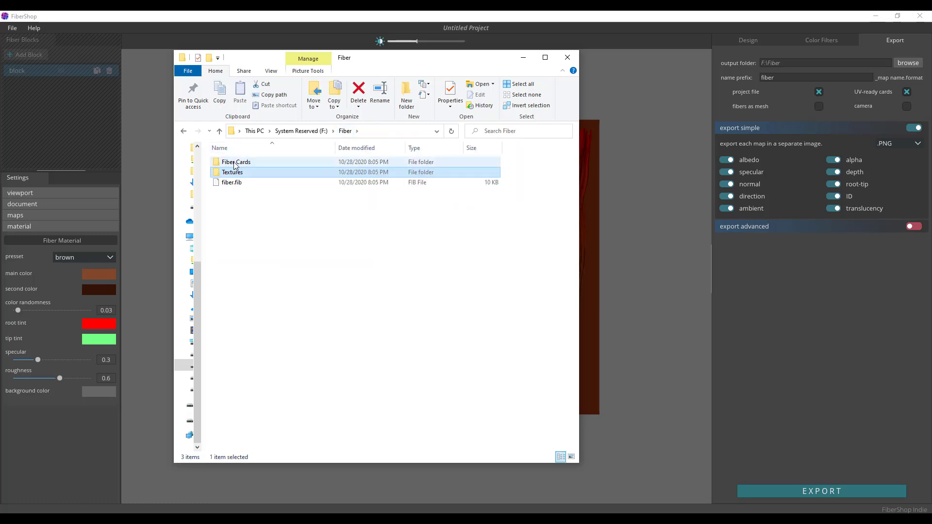
pyautogui.doubleClick(235, 163)
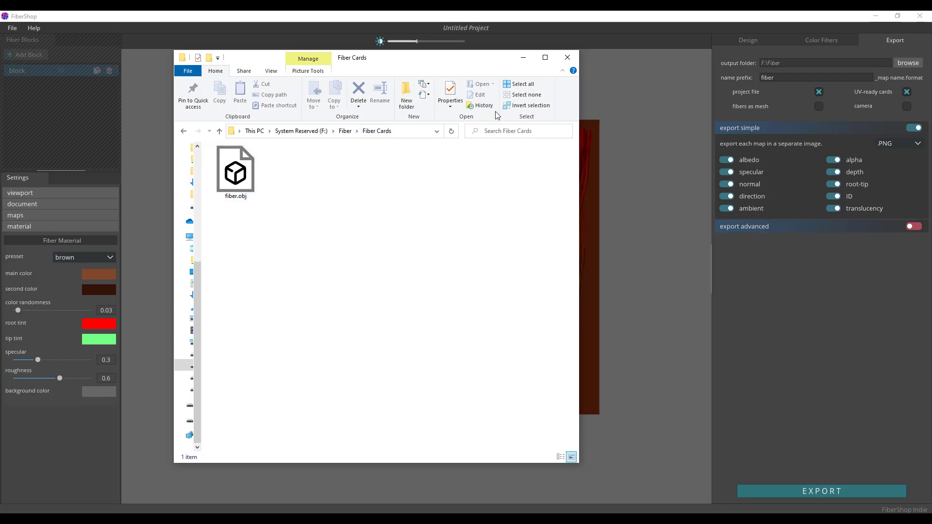
pyautogui.click(523, 58)
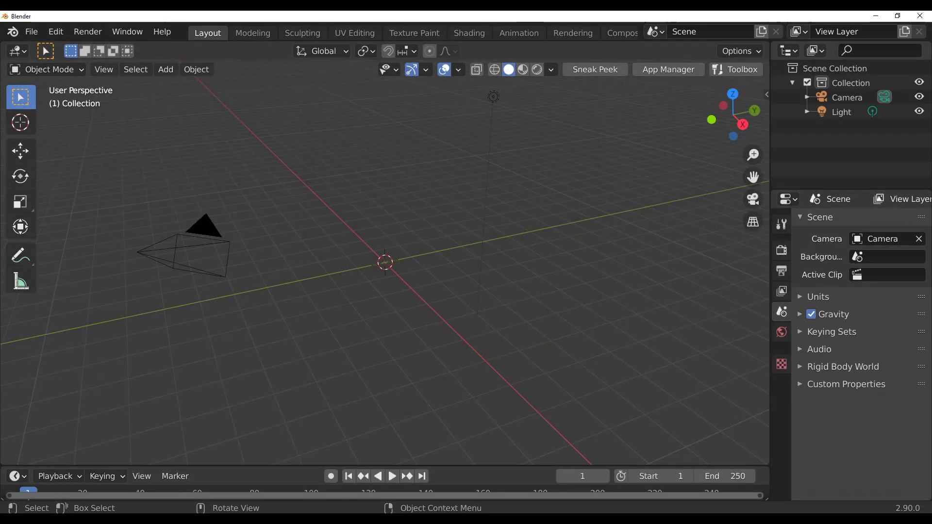
# In Blender, import the Wavefront file fiber.obj from F:\Fiber\Fiber Cards
pyautogui.click(31, 32)
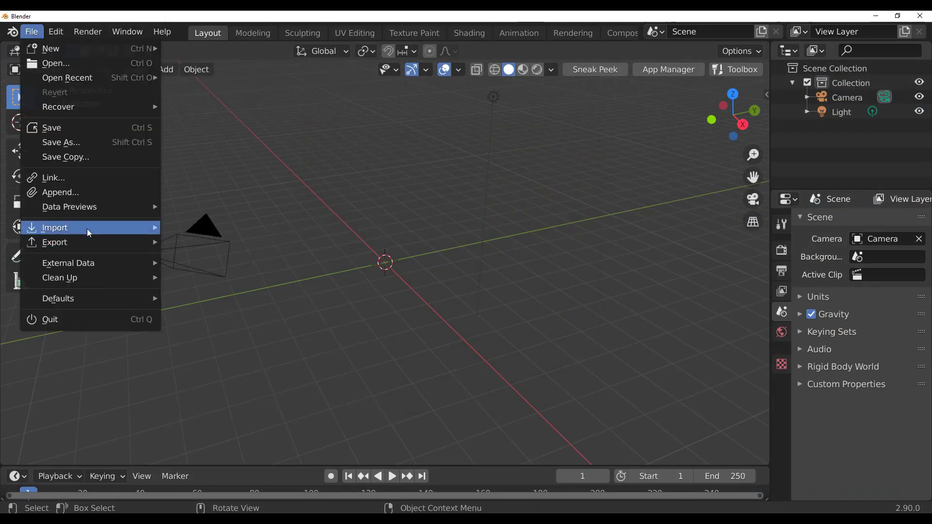
pyautogui.moveTo(89, 229)
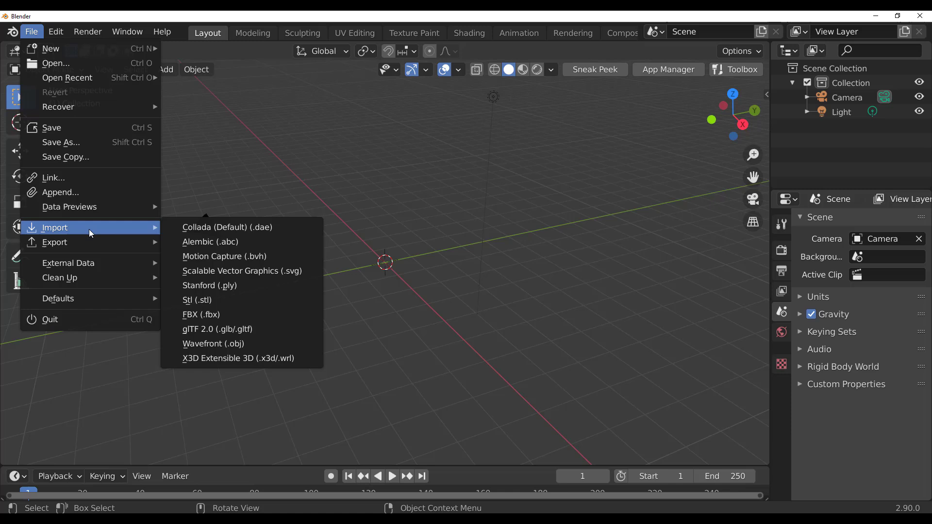
pyautogui.click(225, 343)
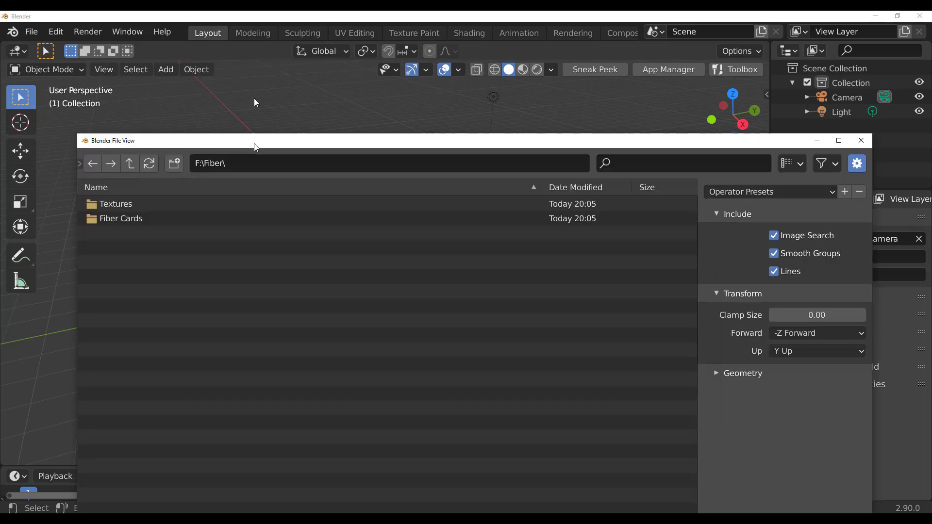
pyautogui.click(118, 132)
pyautogui.doubleClick(117, 132)
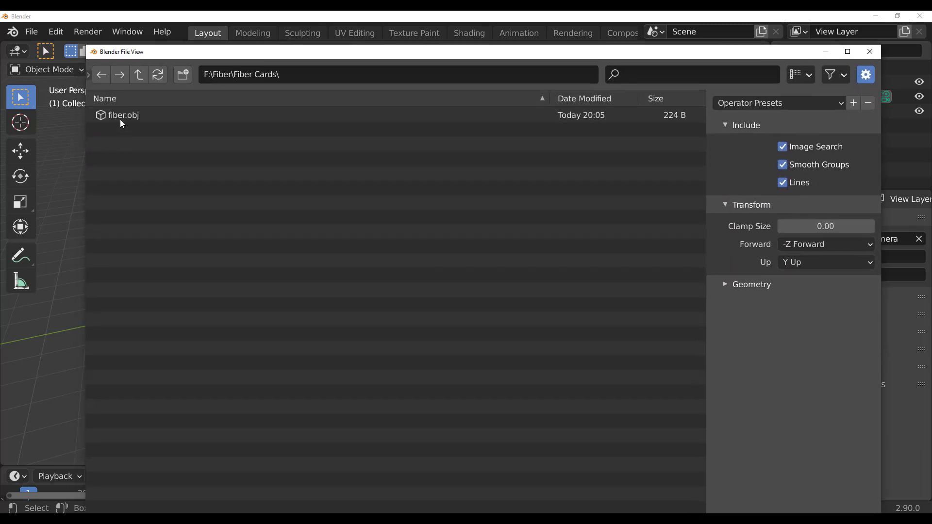
pyautogui.doubleClick(120, 115)
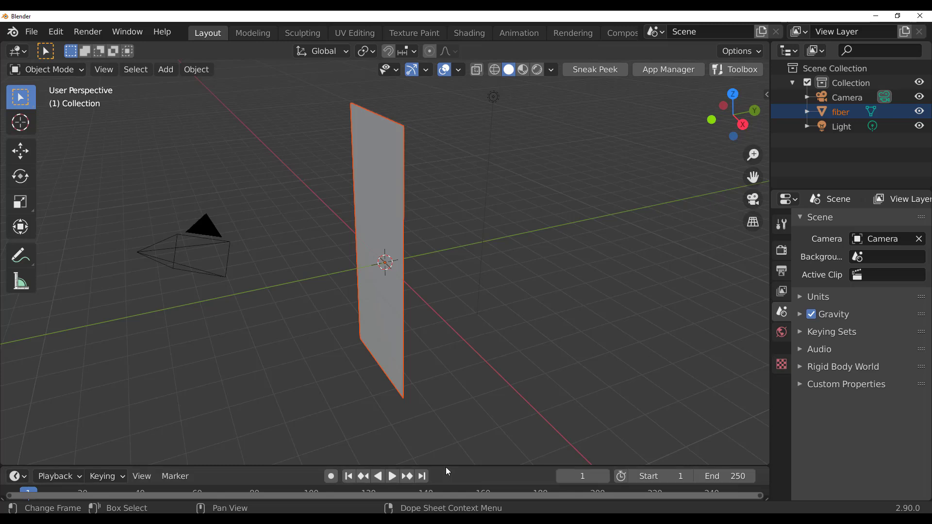
# Enlarge the timeline area, turn it into a Shader Editor and show the fiber card in rendered viewport shading
pyautogui.moveTo(445, 466); pyautogui.dragTo(465, 290)
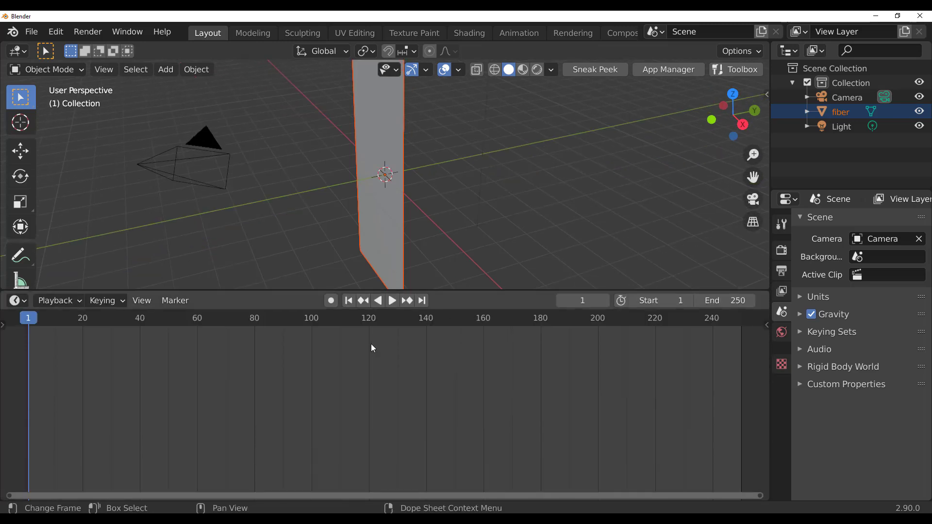
pyautogui.click(17, 301)
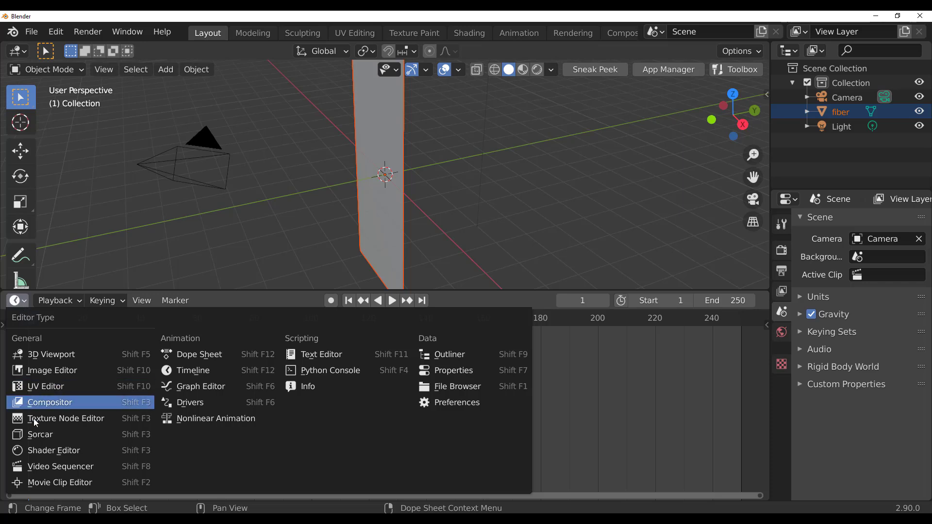
pyautogui.click(50, 451)
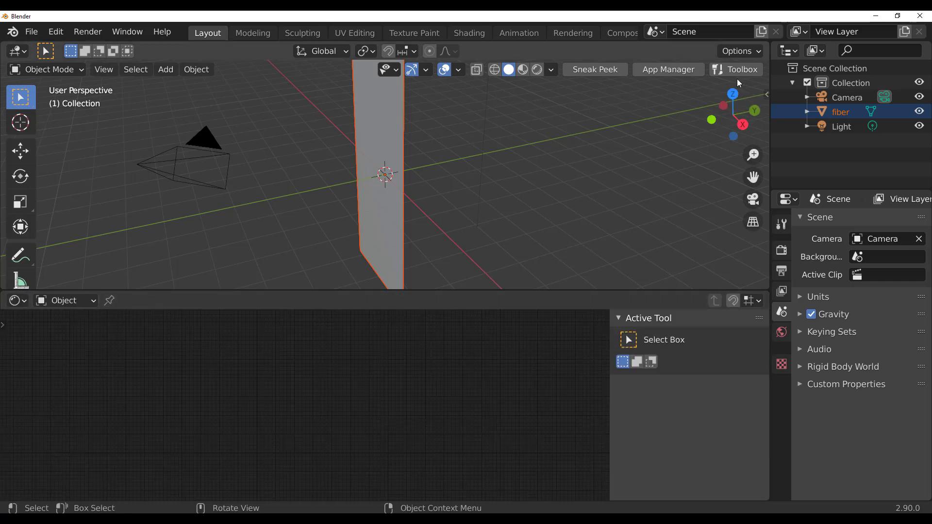
pyautogui.click(538, 70)
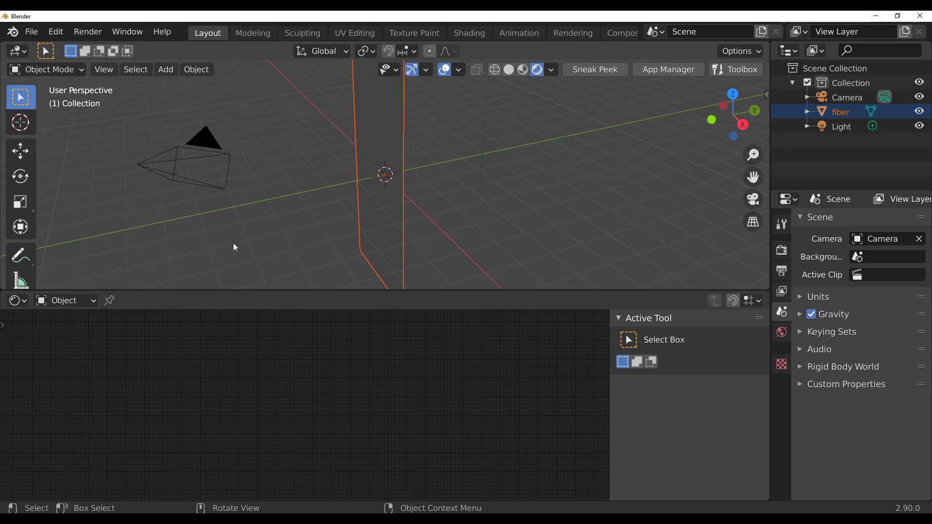
pyautogui.moveTo(233, 245)
pyautogui.mouseDown(button='middle')
pyautogui.moveTo(357, 246)
pyautogui.moveTo(363, 219)
pyautogui.moveTo(160, 221)
pyautogui.moveTo(402, 199)
pyautogui.moveTo(325, 188)
pyautogui.mouseUp(button='middle')
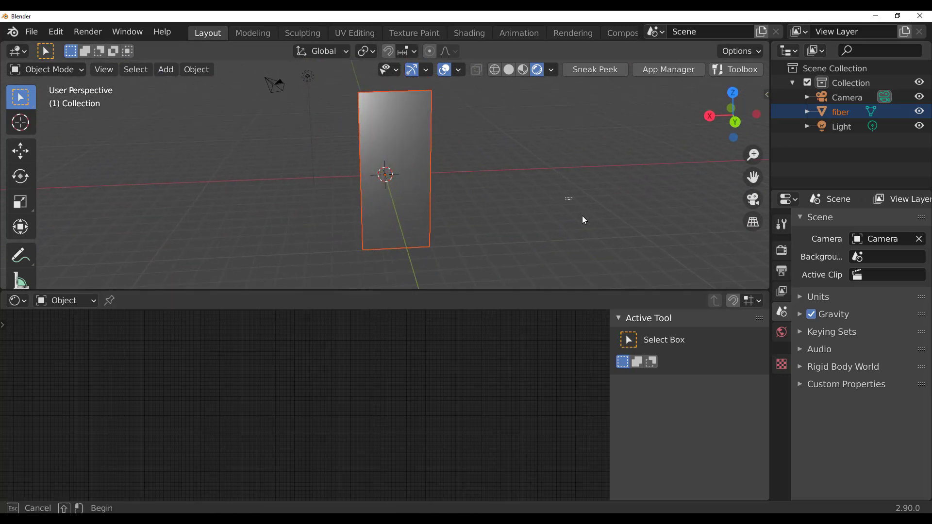
# Add a Node Wrangler texture setup to the Principled BSDF node in the fiber card's material
pyautogui.click(409, 175)
pyautogui.moveTo(363, 394); pyautogui.dragTo(421, 379, button='middle')
pyautogui.scroll(3, 522, 402)
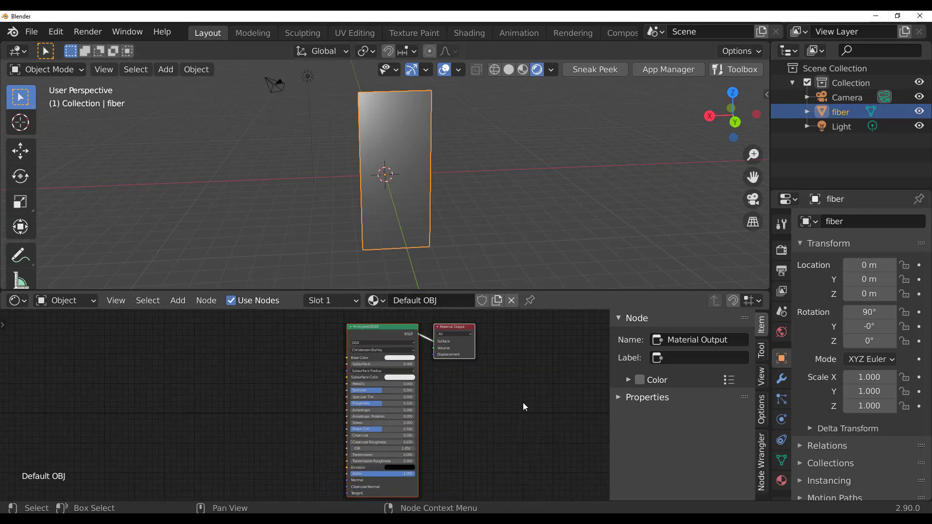
pyautogui.moveTo(514, 400); pyautogui.dragTo(549, 462, button='middle')
pyautogui.click(472, 418)
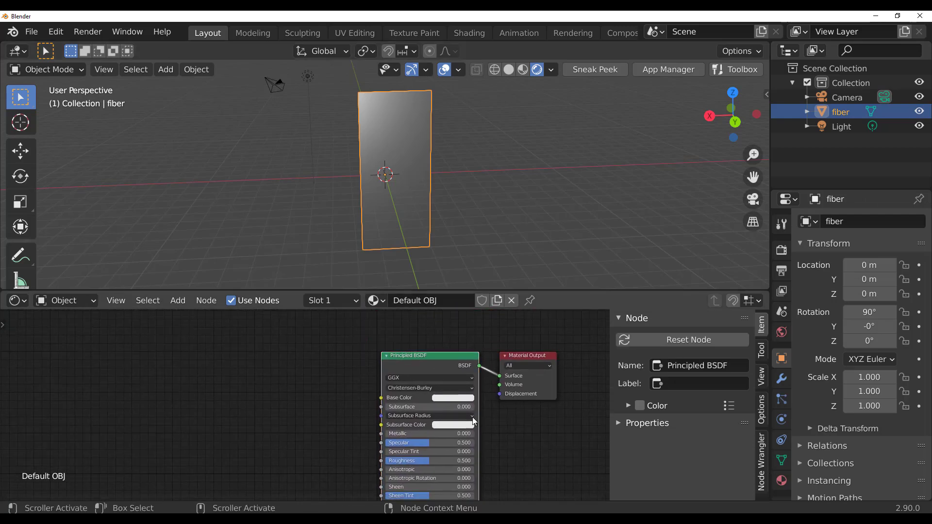
pyautogui.moveTo(433, 362); pyautogui.dragTo(428, 351)
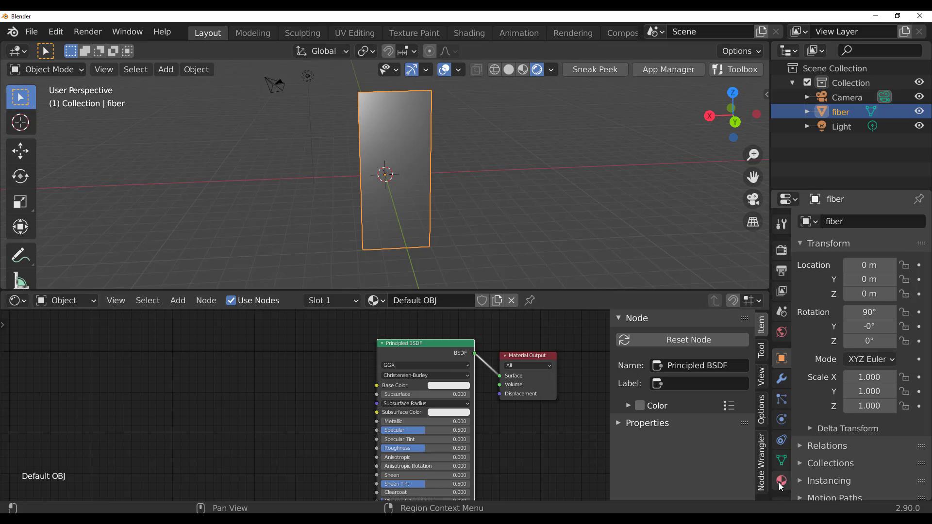
pyautogui.click(762, 484)
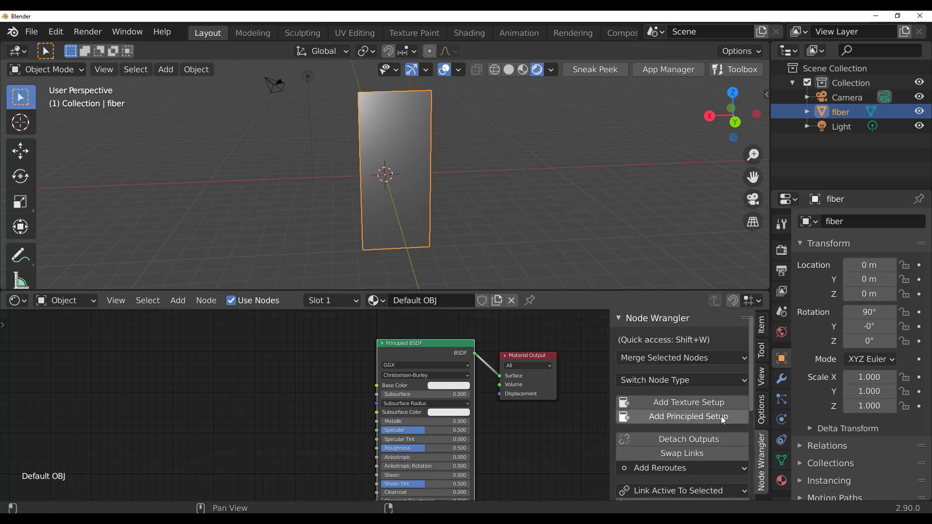
pyautogui.click(717, 403)
pyautogui.moveTo(91, 431); pyautogui.dragTo(269, 393)
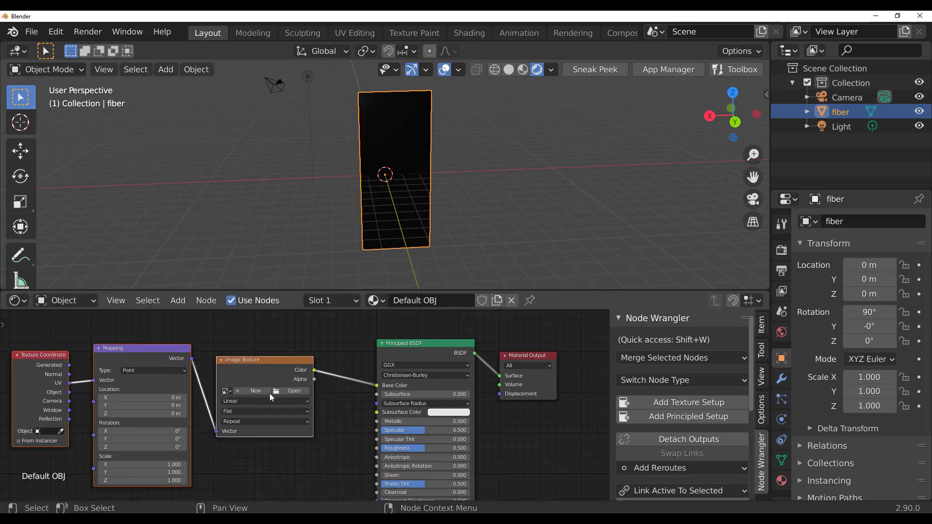
# Duplicate the texture setup nodes below the originals and link the copied image texture's Color output to the Principled BSDF's Alpha input
pyautogui.scroll(-1, 246, 450)
pyautogui.scroll(-2, 247, 449)
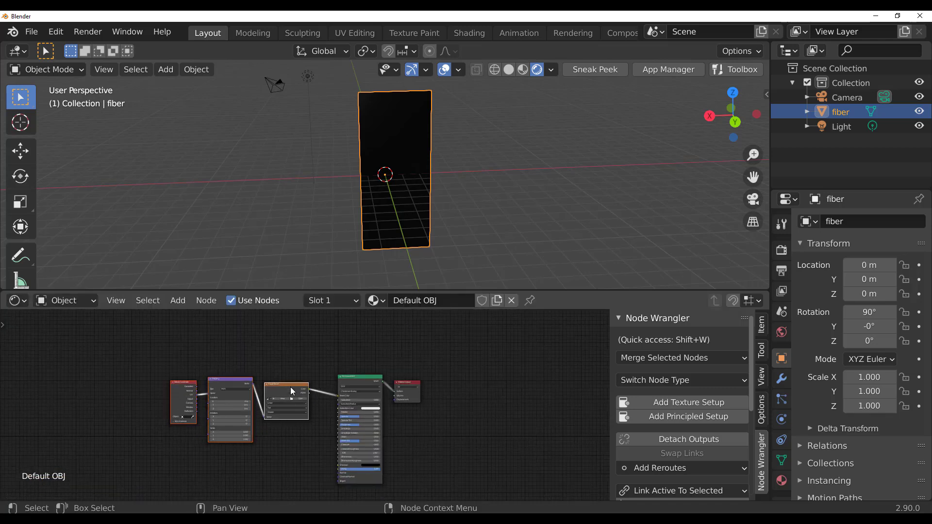
pyautogui.press('ctrl')
pyautogui.hotkey('shift', 'd')
pyautogui.click(304, 459)
pyautogui.scroll(5, 307, 460)
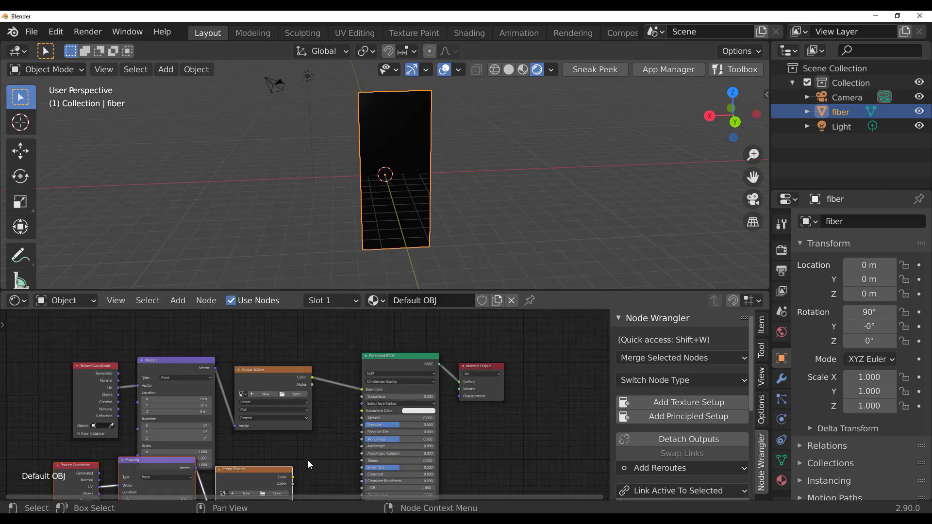
pyautogui.moveTo(297, 398)
pyautogui.mouseDown()
pyautogui.moveTo(366, 440)
pyautogui.moveTo(384, 438)
pyautogui.mouseUp()
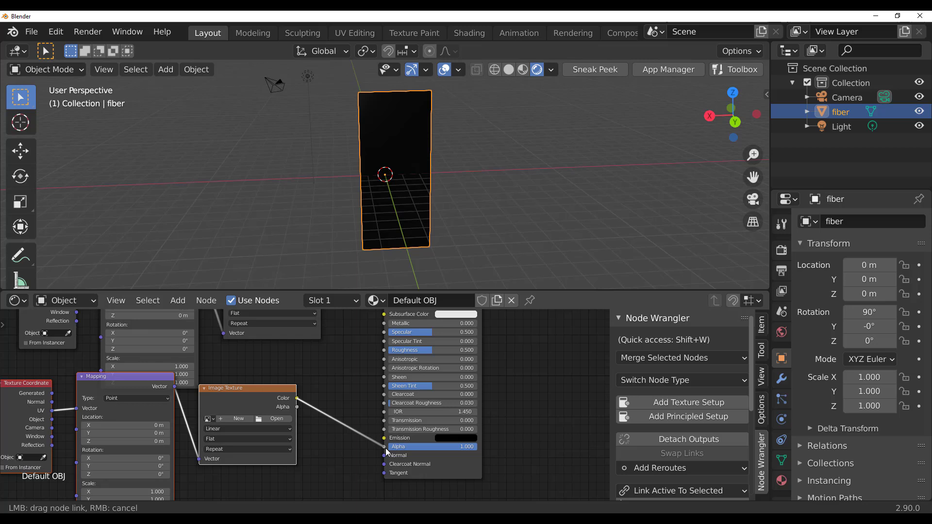
# Load fiber_alpha.png from F:\Fiber\Textures into the image texture linked to Alpha, displaying the folder's files as thumbnails
pyautogui.click(278, 419)
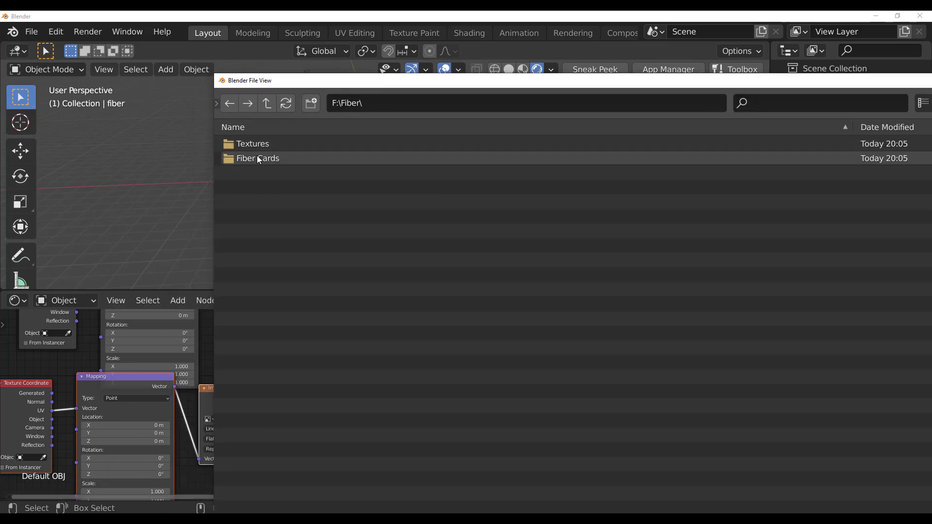
pyautogui.click(251, 144)
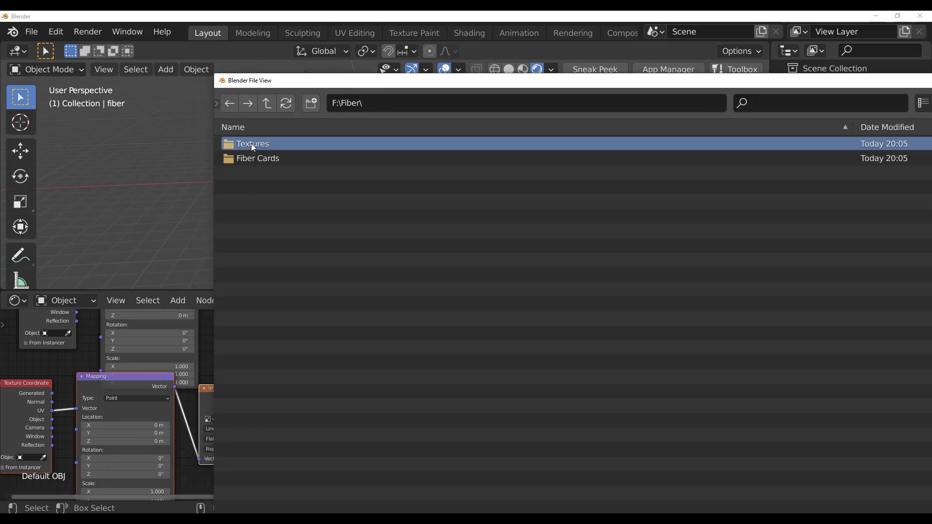
pyautogui.moveTo(347, 83); pyautogui.dragTo(202, 83)
pyautogui.click(783, 105)
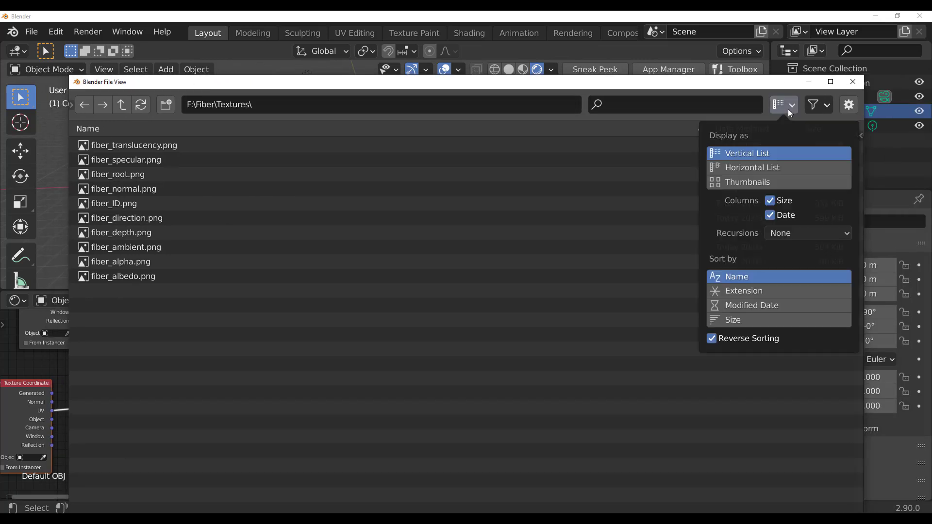
pyautogui.click(755, 181)
pyautogui.click(234, 305)
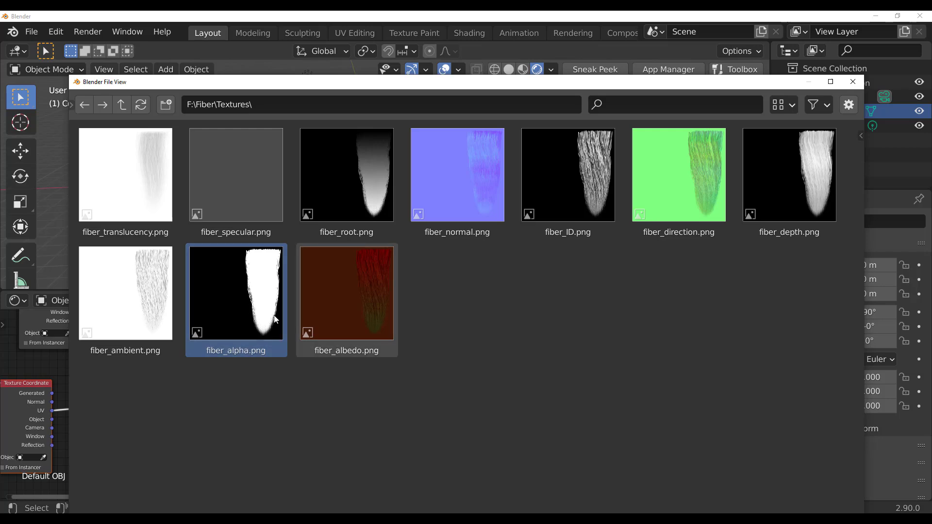
pyautogui.doubleClick(231, 299)
pyautogui.hotkey('ctrl', 'z')
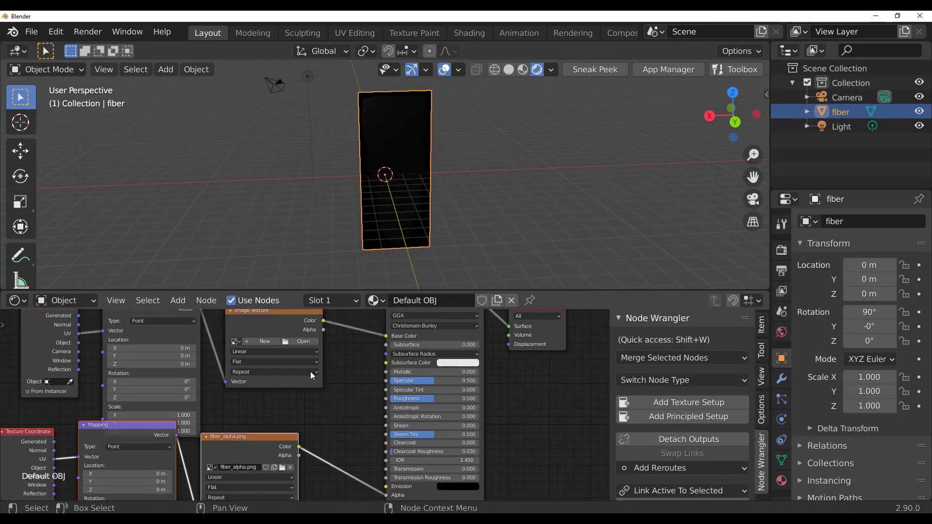
# Load fiber_albedo.png from F:\Fiber\Textures into the image texture linked to Base Color
pyautogui.click(300, 342)
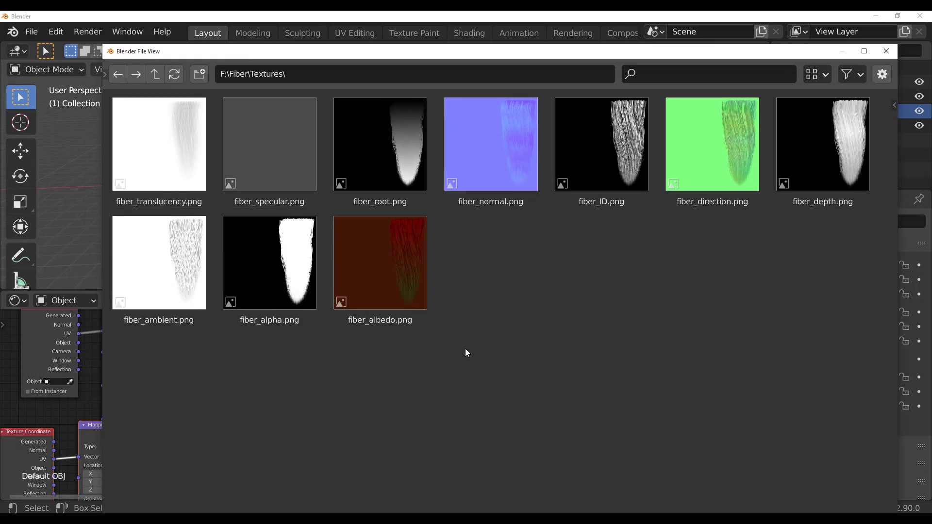
pyautogui.click(400, 271)
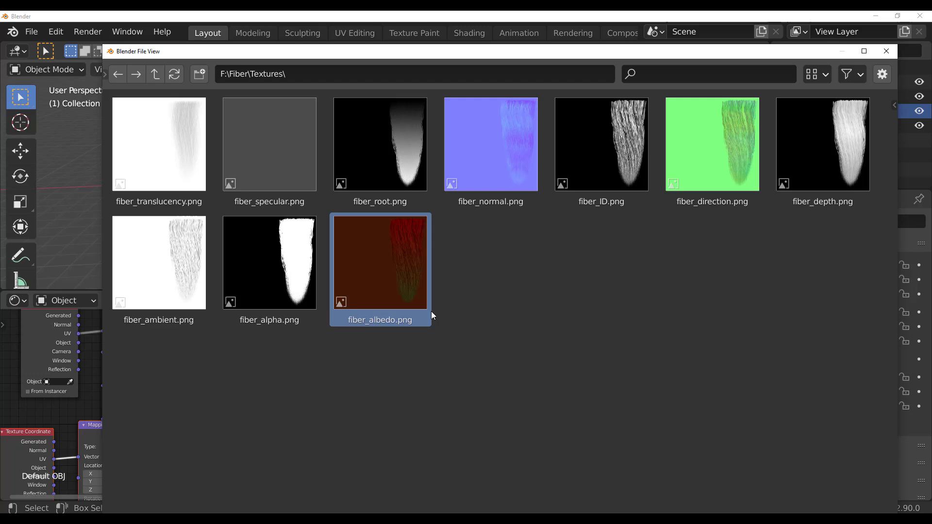
pyautogui.doubleClick(403, 322)
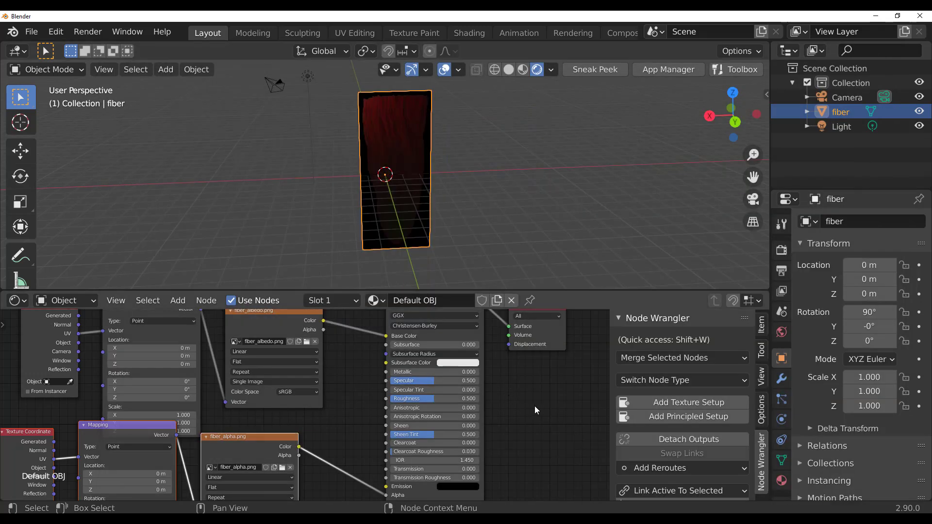
# Set the render engine to Cycles and inspect the textured fiber card from several angles
pyautogui.click(782, 250)
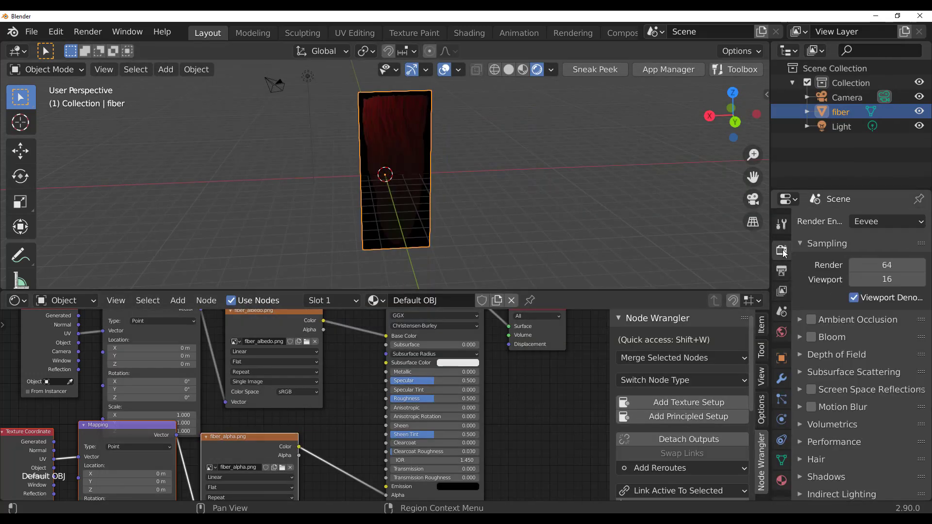
pyautogui.click(880, 222)
pyautogui.click(867, 272)
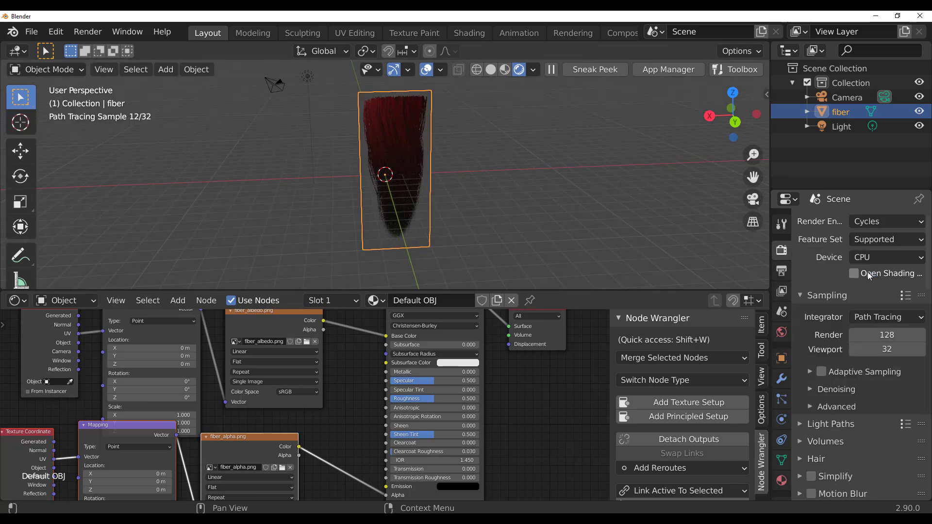
pyautogui.click(458, 165)
pyautogui.scroll(4, 458, 165)
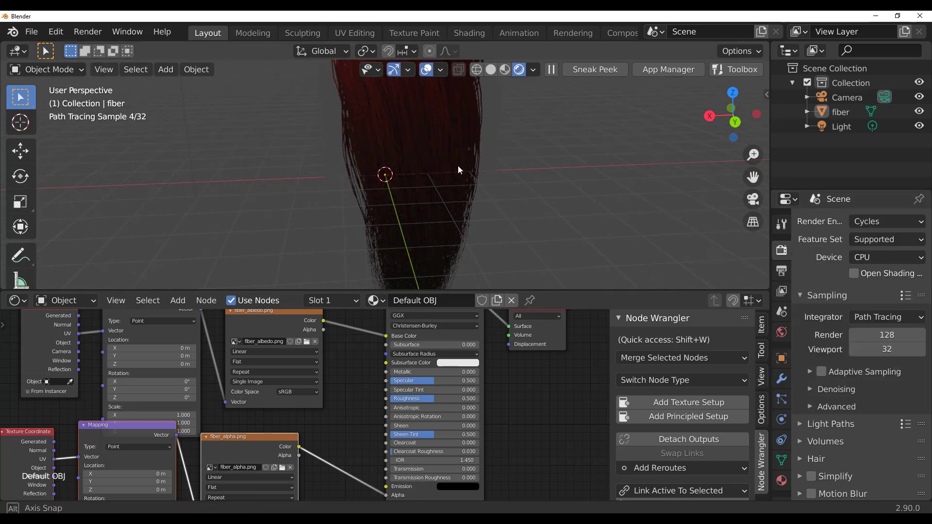
pyautogui.moveTo(459, 165)
pyautogui.mouseDown(button='middle')
pyautogui.moveTo(516, 159)
pyautogui.moveTo(375, 227)
pyautogui.moveTo(403, 208)
pyautogui.mouseUp(button='middle')
pyautogui.scroll(-3, 404, 208)
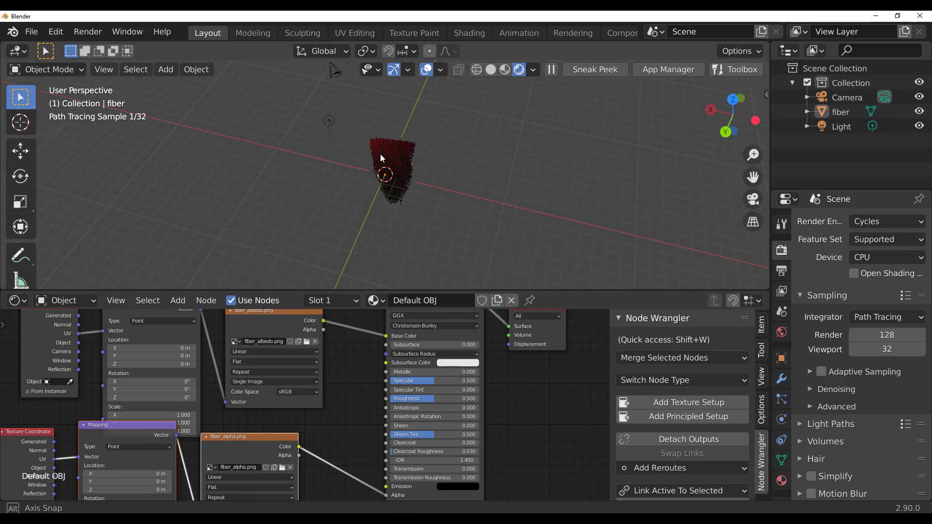
pyautogui.moveTo(380, 154); pyautogui.dragTo(462, 124, button='middle')
pyautogui.scroll(4, 462, 123)
pyautogui.scroll(-4, 432, 141)
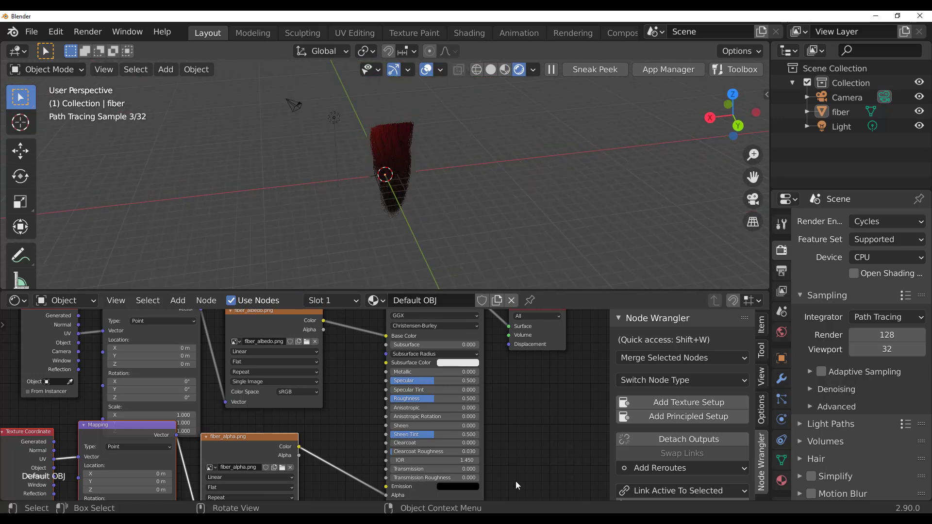
pyautogui.moveTo(534, 432); pyautogui.dragTo(515, 480, button='middle')
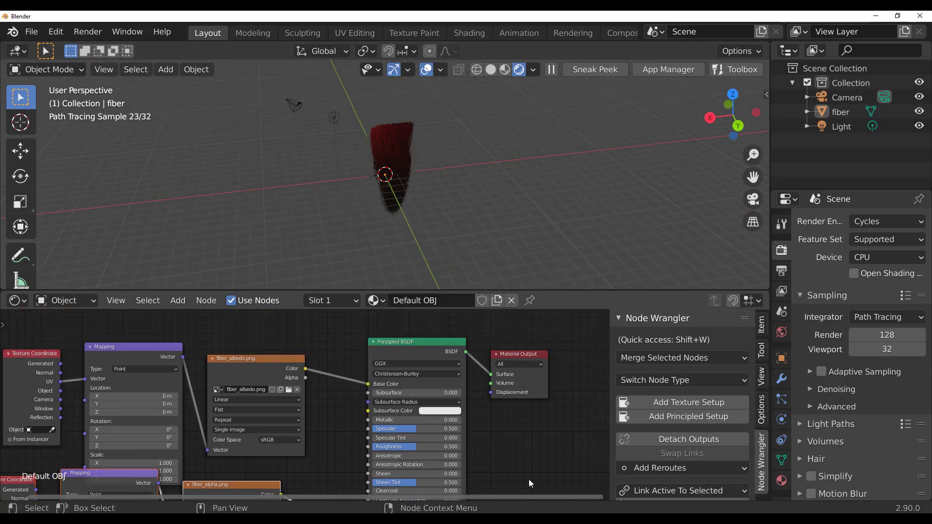
# Switch the render engine to Eevee and inspect how the fiber card's transparency renders
pyautogui.click(887, 257)
pyautogui.click(861, 222)
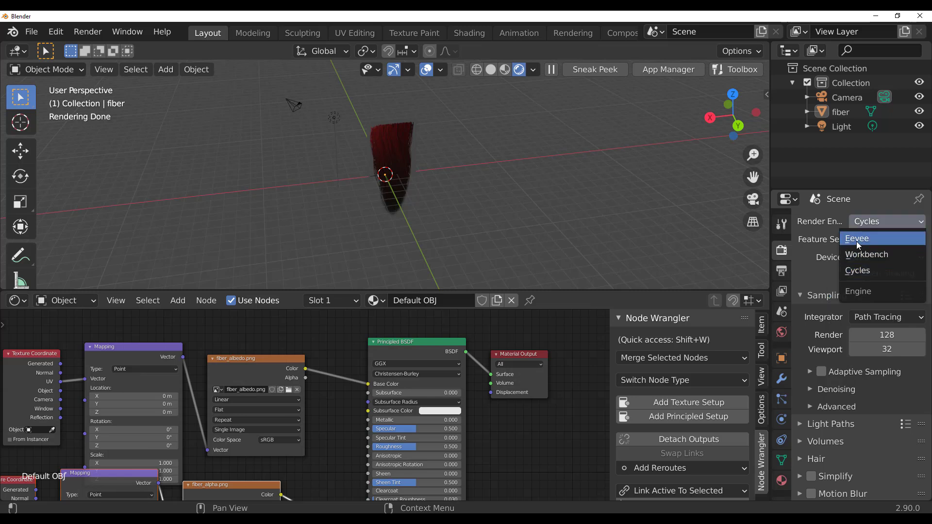
pyautogui.click(856, 239)
pyautogui.moveTo(359, 104); pyautogui.dragTo(280, 162, button='middle')
pyautogui.scroll(3, 453, 204)
pyautogui.keyDown('alt'); pyautogui.moveTo(435, 202); pyautogui.dragTo(501, 186, button='middle'); pyautogui.keyUp('alt')
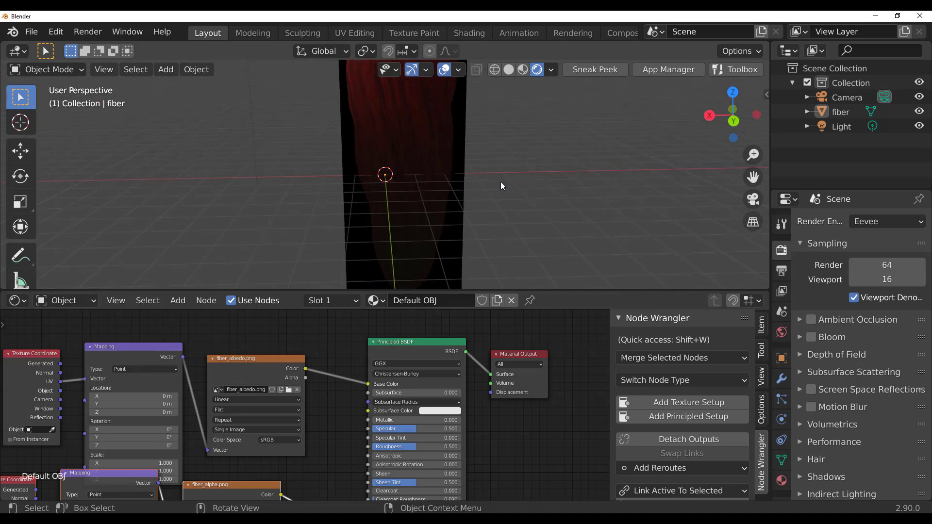
pyautogui.scroll(-5, 502, 186)
# Set the fiber card material's blend mode to Alpha Clip
pyautogui.click(364, 125)
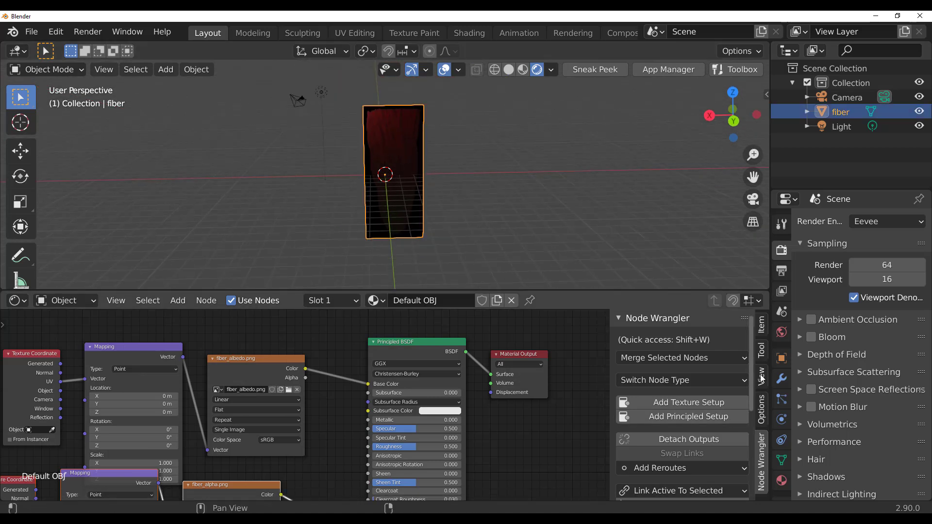
pyautogui.click(764, 403)
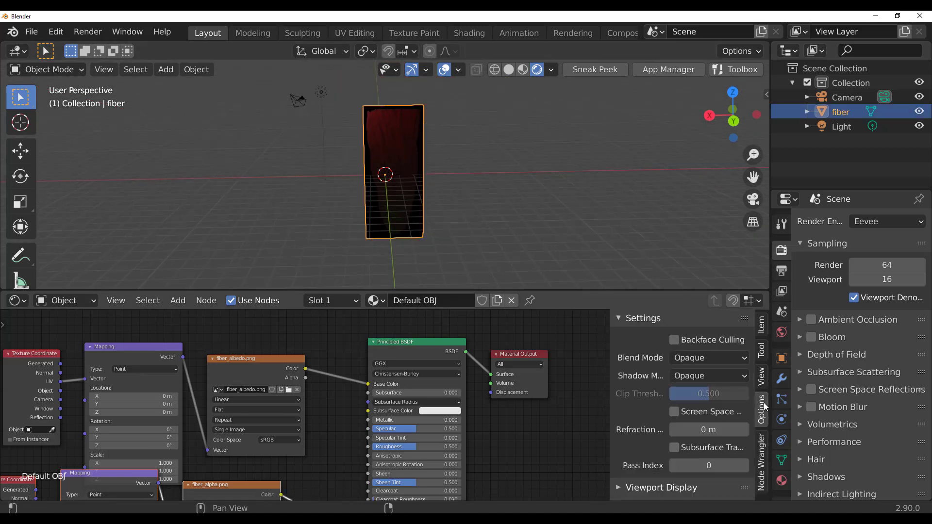
pyautogui.click(704, 360)
pyautogui.click(695, 394)
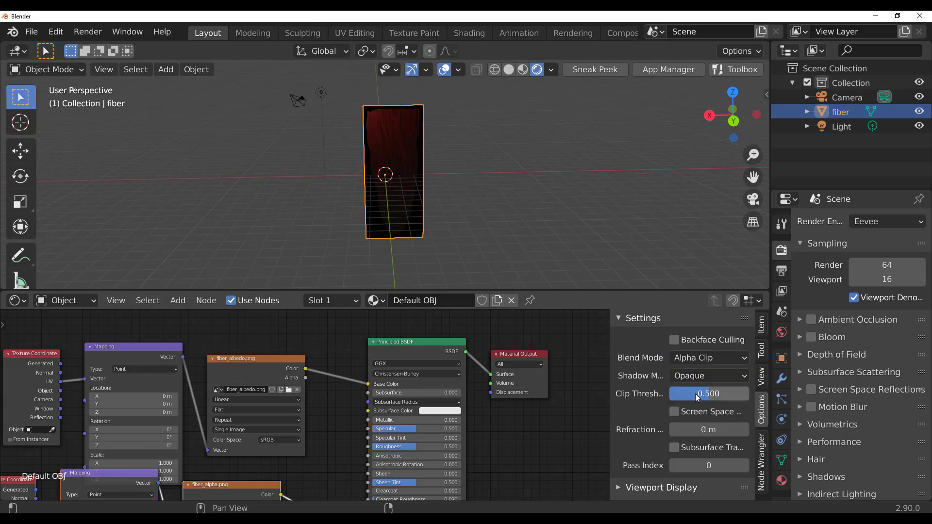
pyautogui.click(472, 122)
pyautogui.click(391, 136)
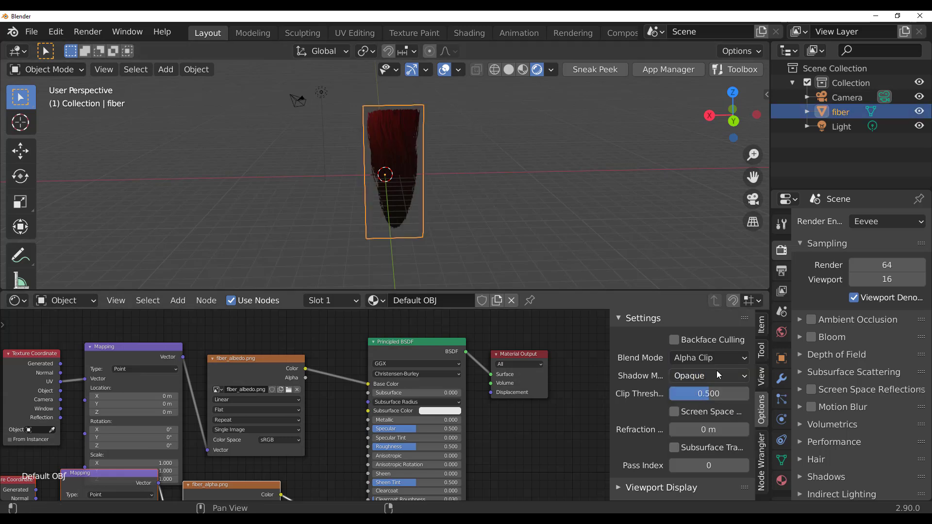
# Set the fiber card material's blend mode to Alpha Hashed and inspect the hair strands up close and from a distance
pyautogui.click(709, 359)
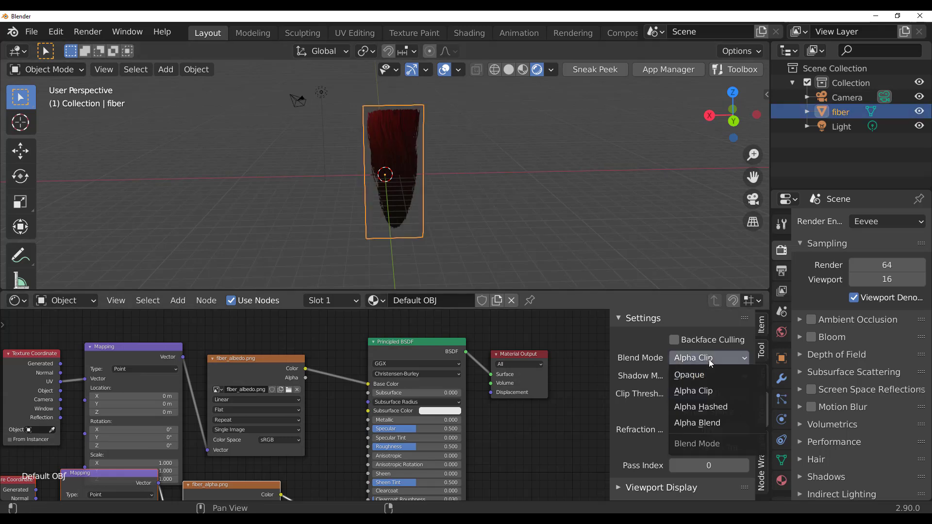
pyautogui.click(706, 411)
pyautogui.scroll(6, 429, 149)
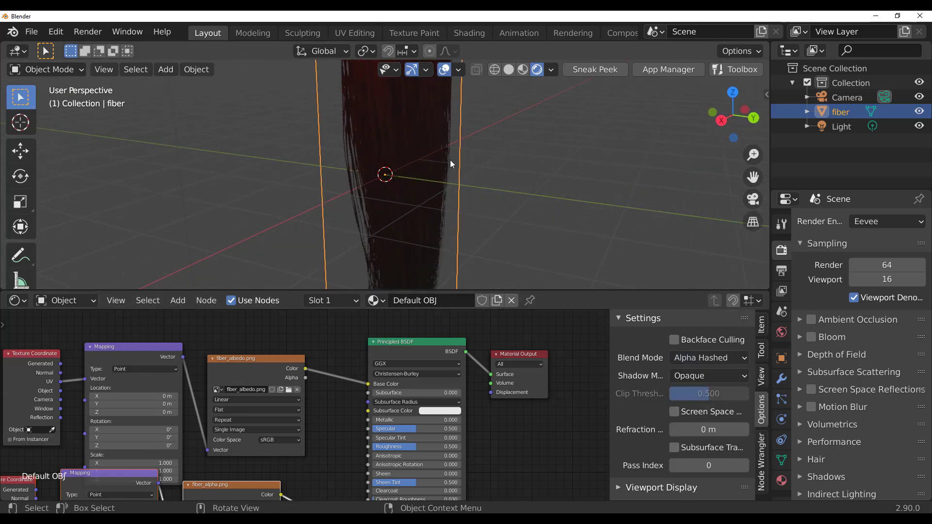
pyautogui.moveTo(322, 150); pyautogui.dragTo(427, 166, button='middle')
pyautogui.scroll(-5, 427, 167)
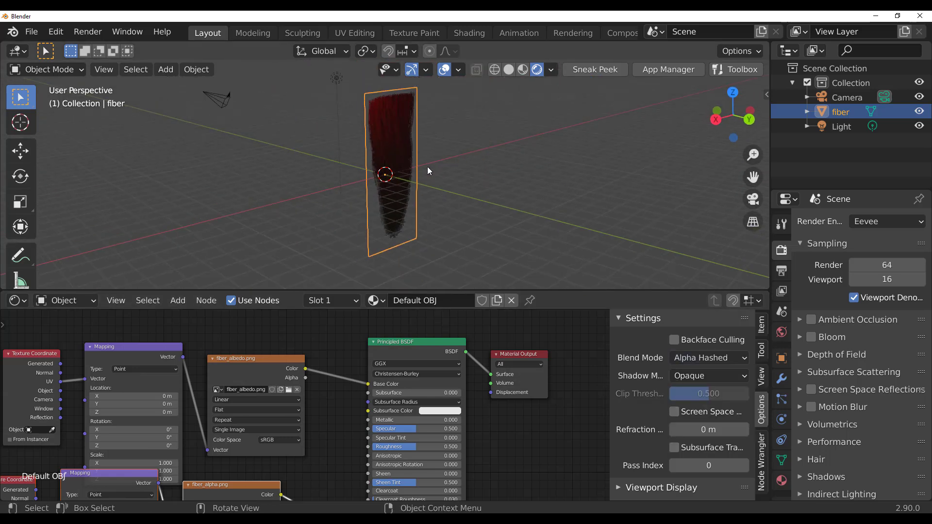
pyautogui.scroll(1, 354, 165)
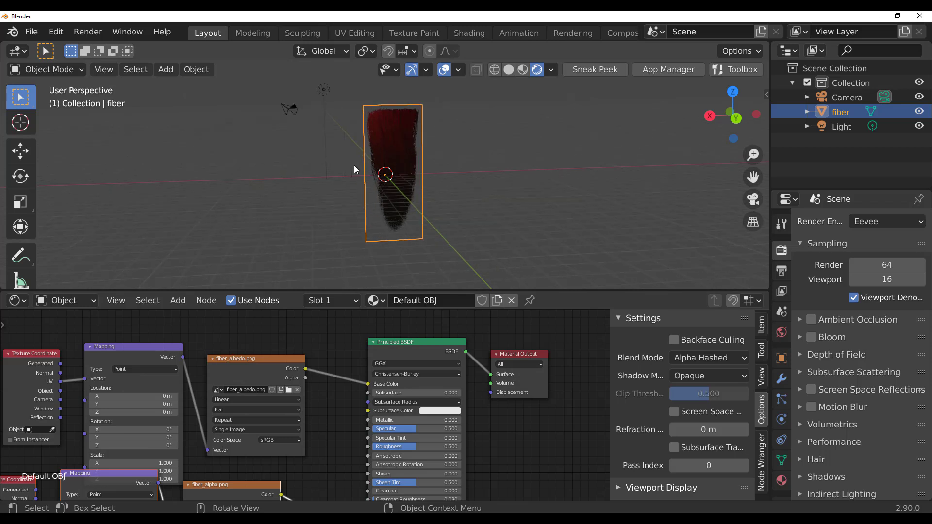
pyautogui.scroll(-3, 407, 173)
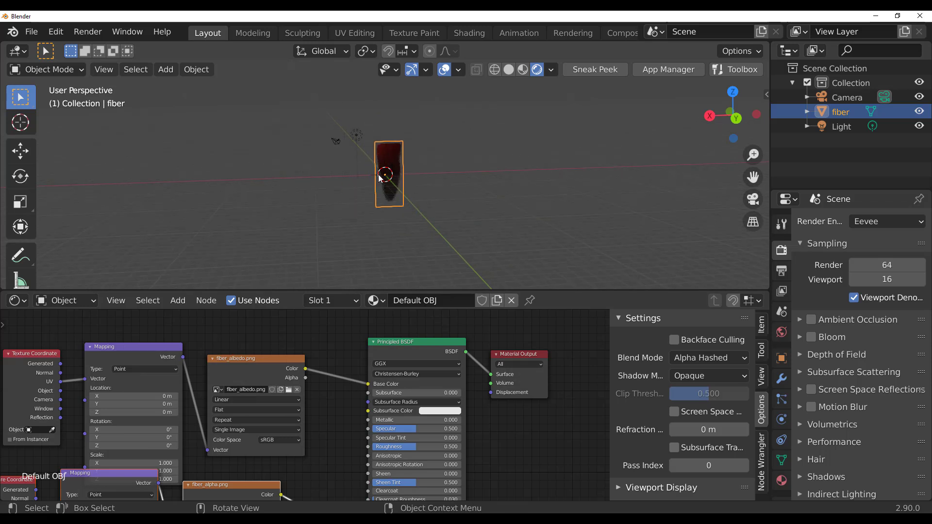
pyautogui.click(256, 231)
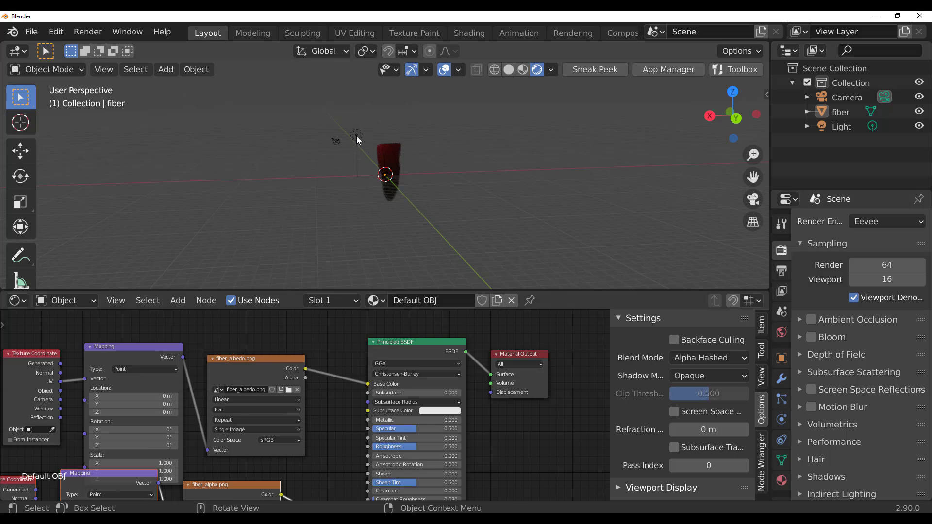
# Switch to FiberShop and look over the hair card in the 3D viewport
pyautogui.click(875, 16)
pyautogui.moveTo(558, 279); pyautogui.dragTo(504, 274, button='middle')
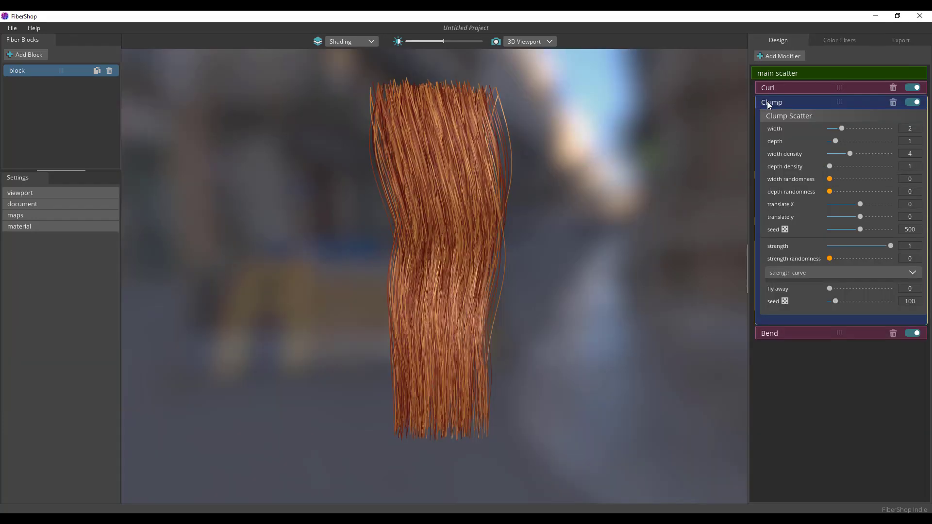
# Try the Clump modifier above Curl with a clump width of 0.01, and return it below Curl
pyautogui.moveTo(838, 92); pyautogui.dragTo(783, 92)
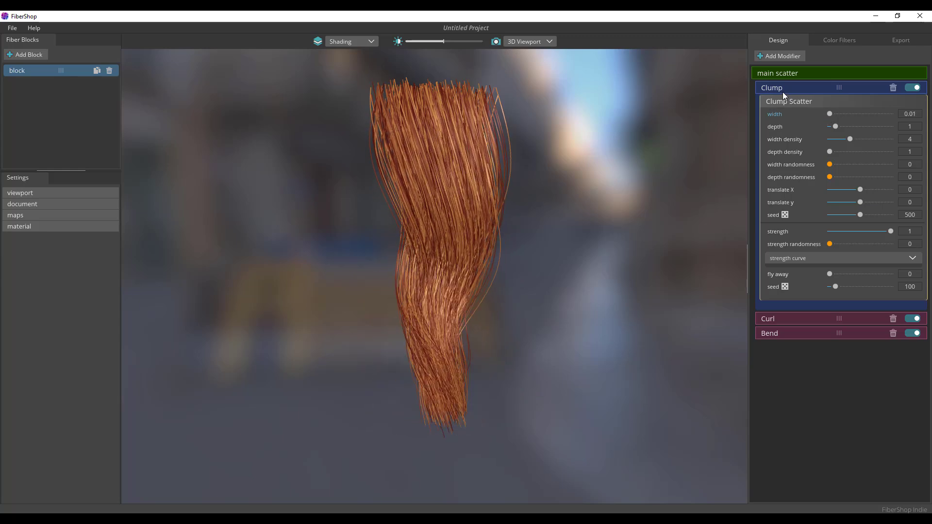
pyautogui.moveTo(838, 85); pyautogui.dragTo(855, 244)
pyautogui.moveTo(838, 117)
pyautogui.mouseDown()
pyautogui.moveTo(840, 99)
pyautogui.moveTo(837, 108)
pyautogui.mouseUp()
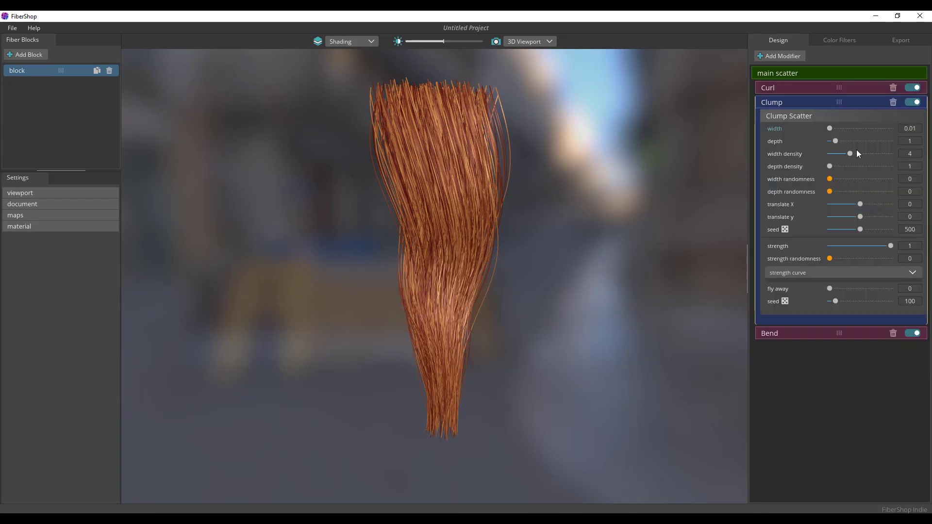
# Lower the Bend modifier's strength to 2.81 and add a Noise modifier to the hair block
pyautogui.click(768, 336)
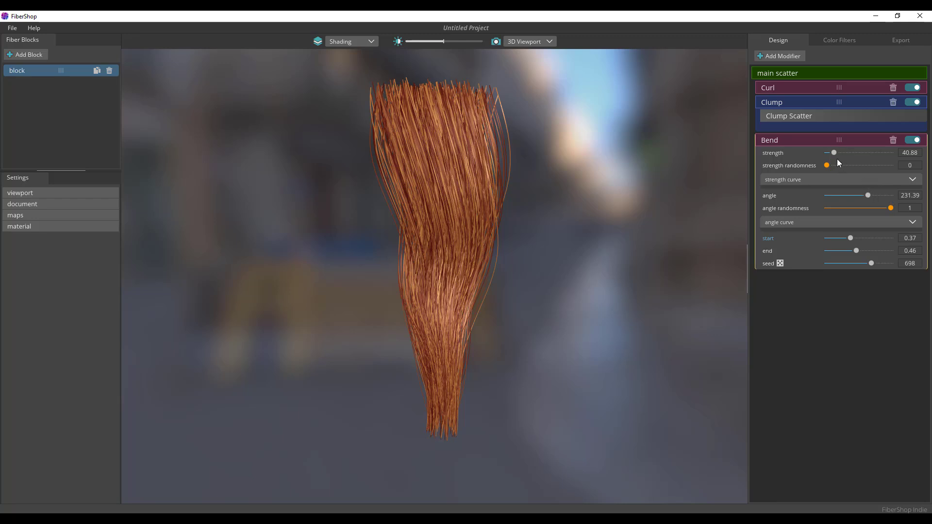
pyautogui.moveTo(833, 153)
pyautogui.mouseDown()
pyautogui.moveTo(863, 153)
pyautogui.moveTo(828, 147)
pyautogui.mouseUp()
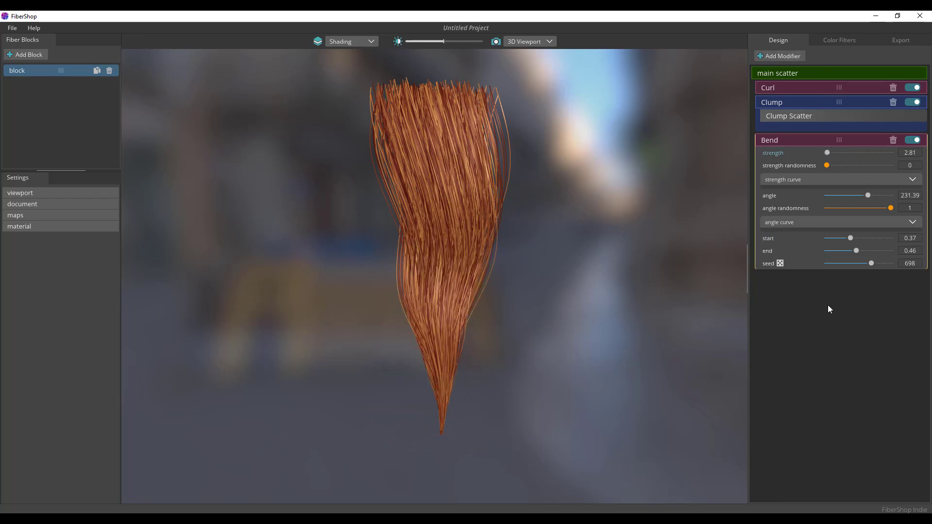
pyautogui.click(778, 56)
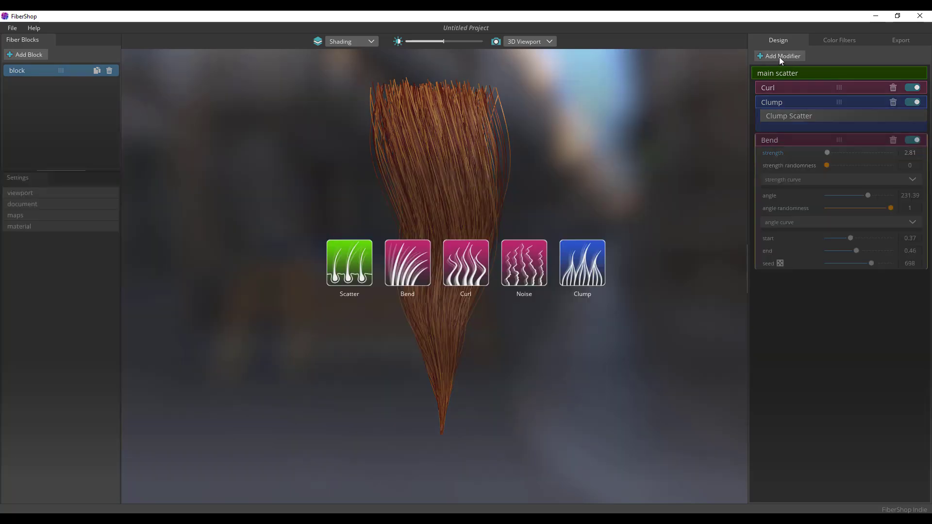
pyautogui.click(524, 262)
# Set the Clump Scatter's width to 1.94 and its depth to 4.07
pyautogui.click(789, 115)
pyautogui.moveTo(854, 129)
pyautogui.mouseDown()
pyautogui.moveTo(895, 138)
pyautogui.moveTo(841, 129)
pyautogui.mouseUp()
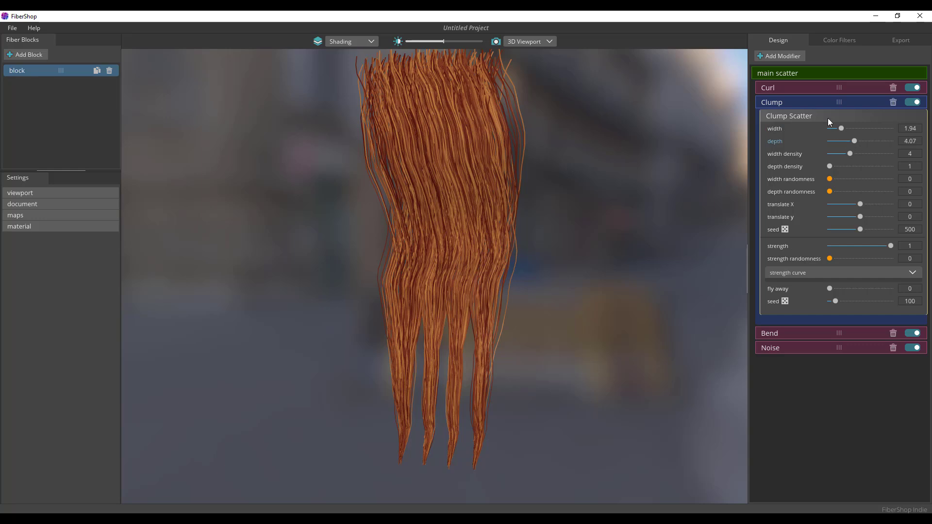
# Set the main scatter's segments to 83 and its length to 8.34, checking the strands up close and at full length
pyautogui.click(757, 74)
pyautogui.click(757, 74)
pyautogui.click(757, 74)
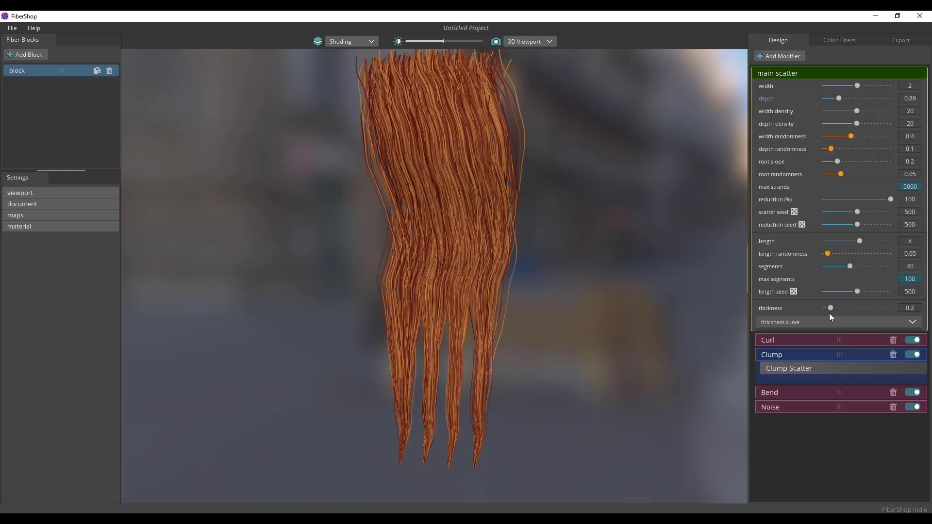
pyautogui.moveTo(830, 307)
pyautogui.mouseDown()
pyautogui.moveTo(843, 308)
pyautogui.moveTo(831, 307)
pyautogui.mouseUp()
pyautogui.moveTo(858, 241); pyautogui.dragTo(829, 270)
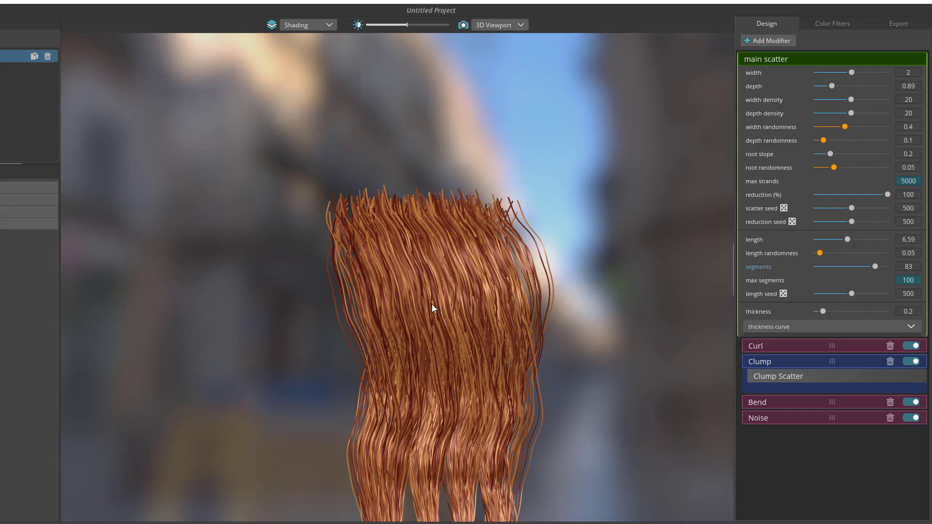
pyautogui.scroll(3, 567, 378)
pyautogui.scroll(-3, 467, 327)
pyautogui.moveTo(467, 327); pyautogui.dragTo(462, 244)
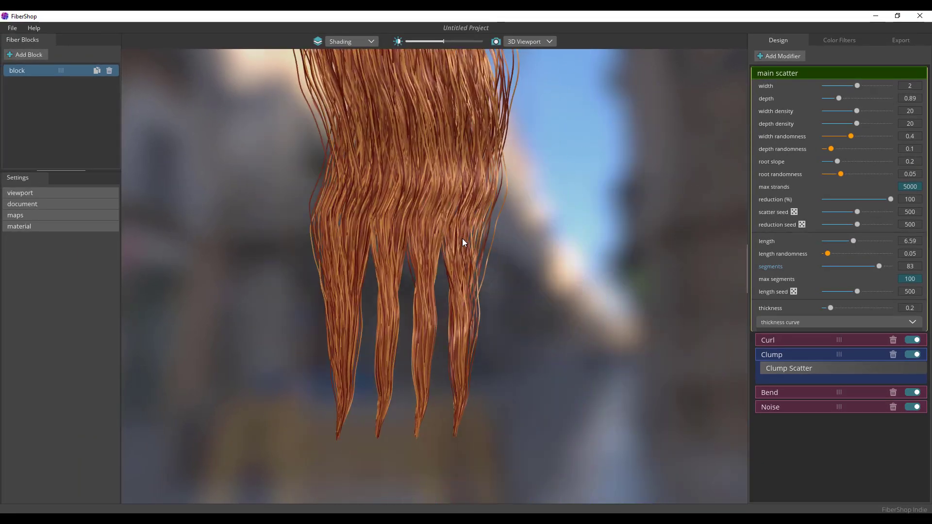
pyautogui.scroll(-2, 461, 310)
pyautogui.moveTo(459, 307); pyautogui.dragTo(460, 316)
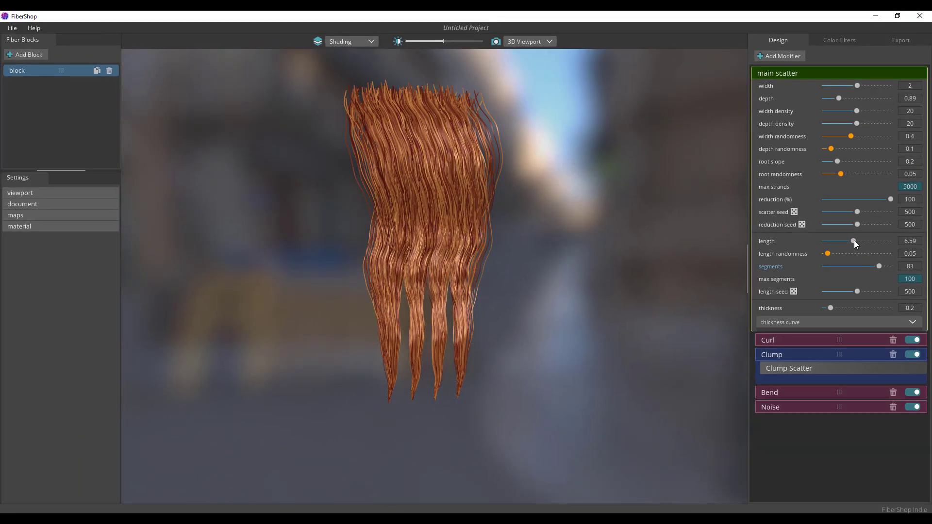
pyautogui.moveTo(854, 240)
pyautogui.mouseDown()
pyautogui.moveTo(865, 243)
pyautogui.moveTo(840, 245)
pyautogui.moveTo(861, 251)
pyautogui.mouseUp()
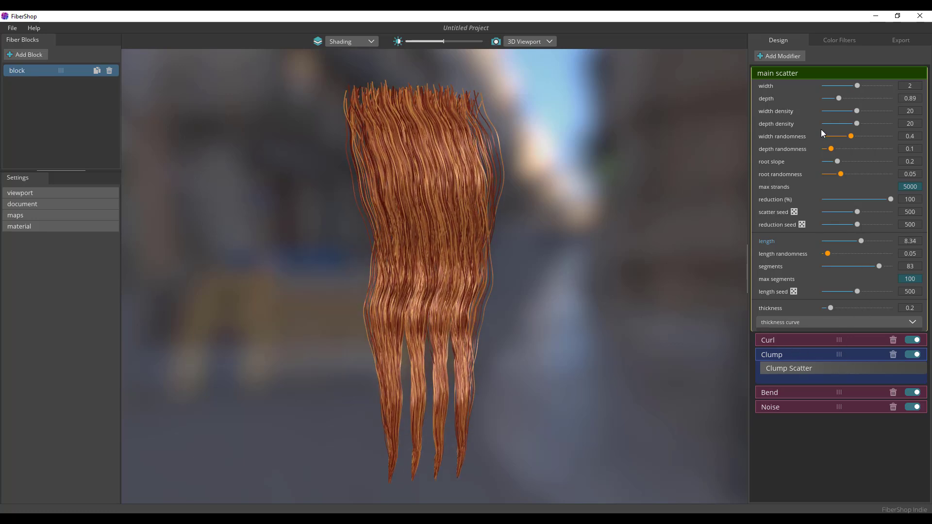
# Increase the width of the Clump modifier's scatter above 1.94
pyautogui.click(756, 74)
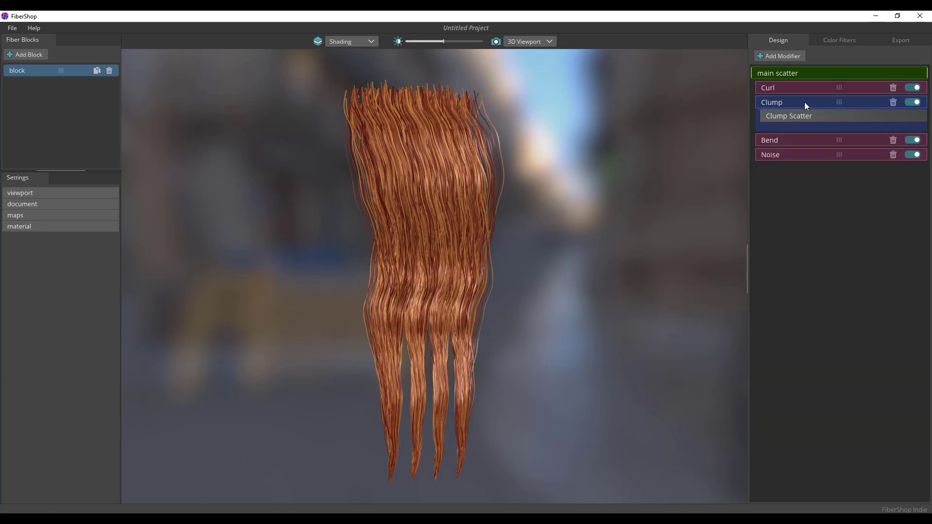
pyautogui.click(764, 115)
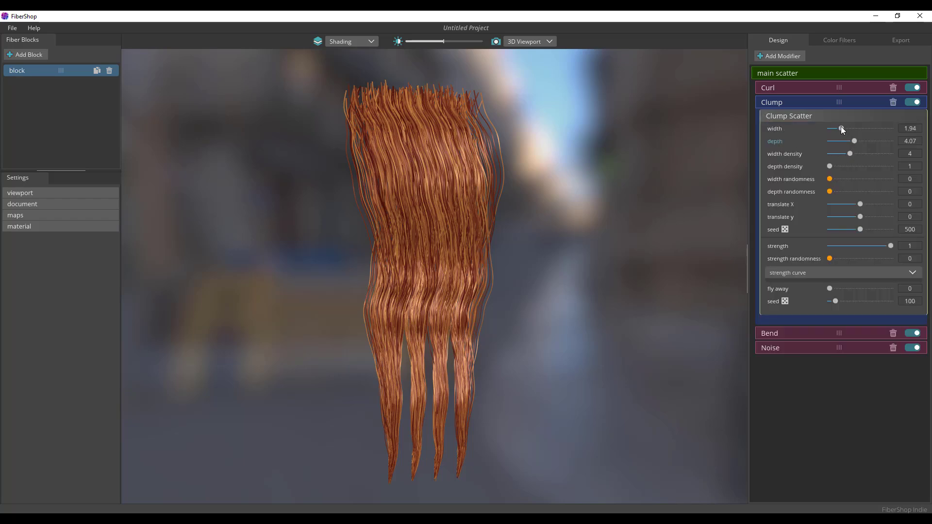
pyautogui.moveTo(841, 128); pyautogui.dragTo(857, 128)
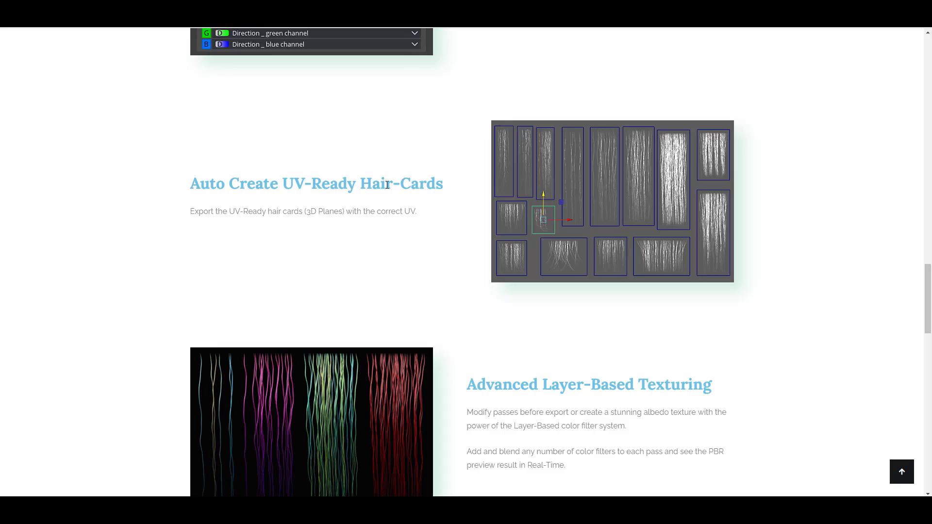
# Switch to the FiberShop website and browse its feature sections on hair cards, export passes and software compatibility
pyautogui.scroll(20, 387, 185)
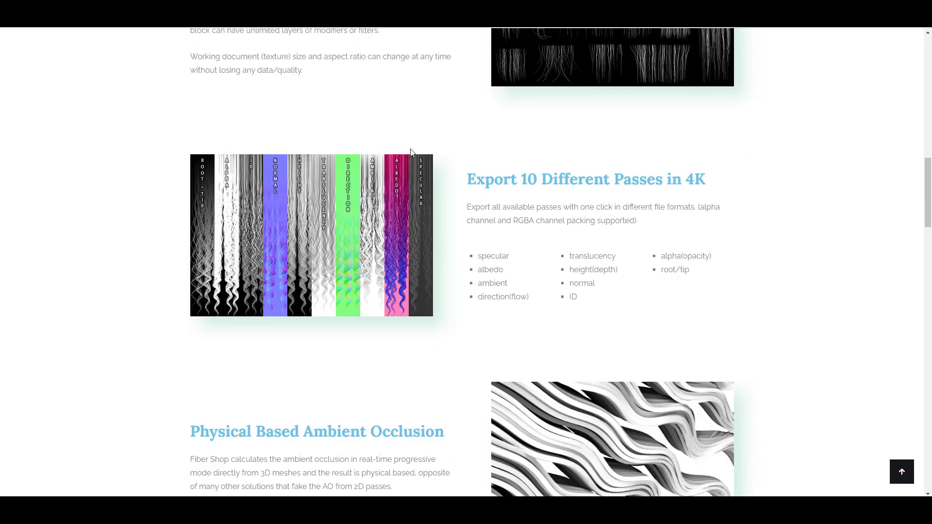
pyautogui.scroll(-20, 410, 151)
pyautogui.scroll(12, 412, 152)
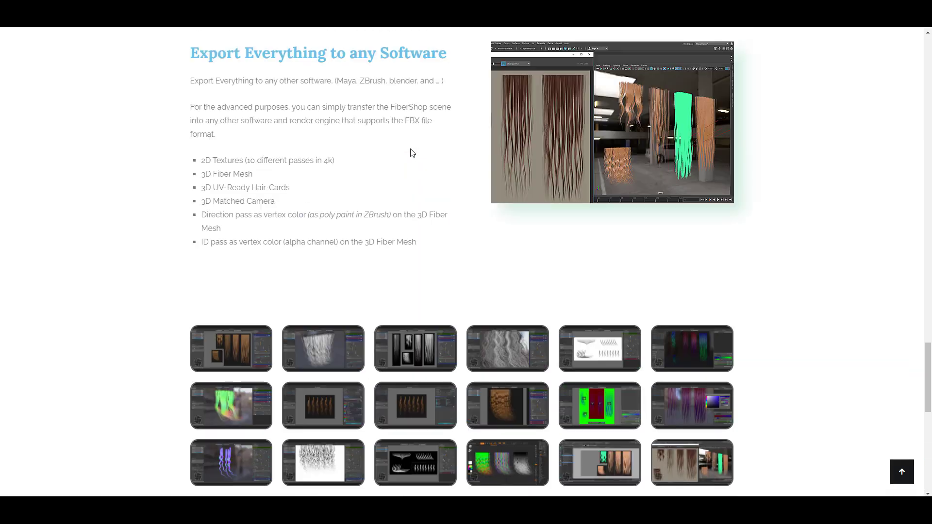